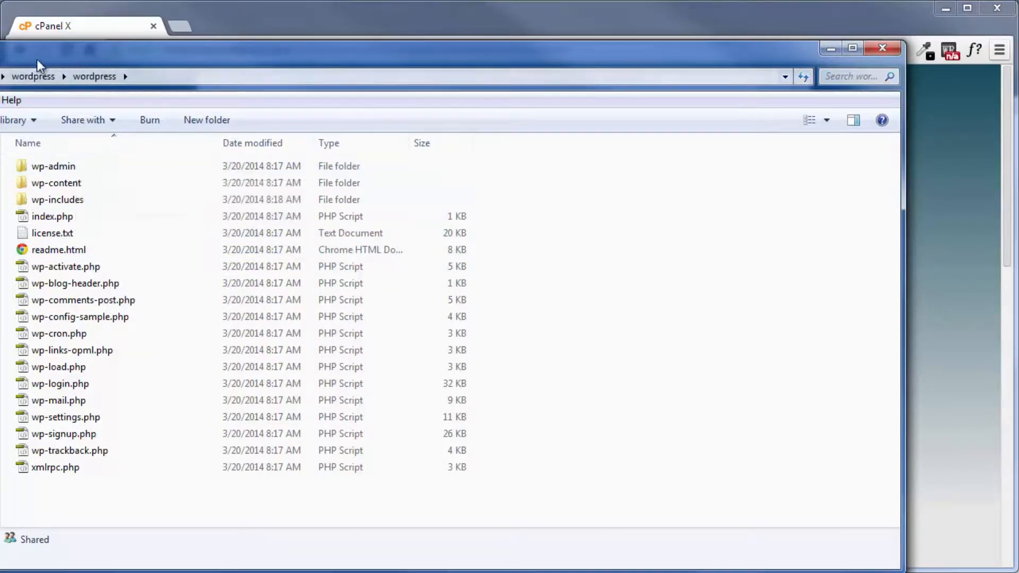
click(23, 78)
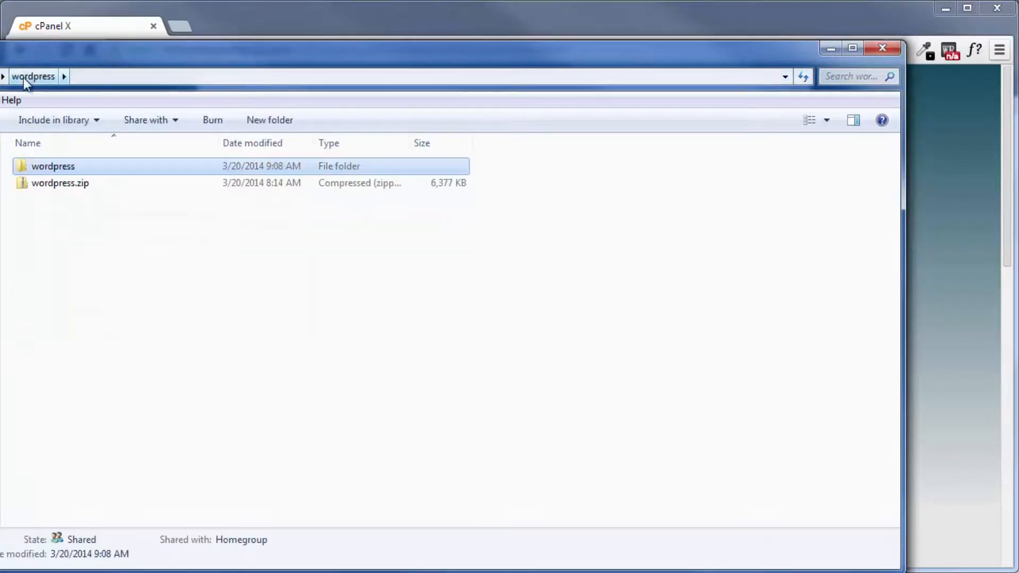
click(46, 183)
right_click(49, 187)
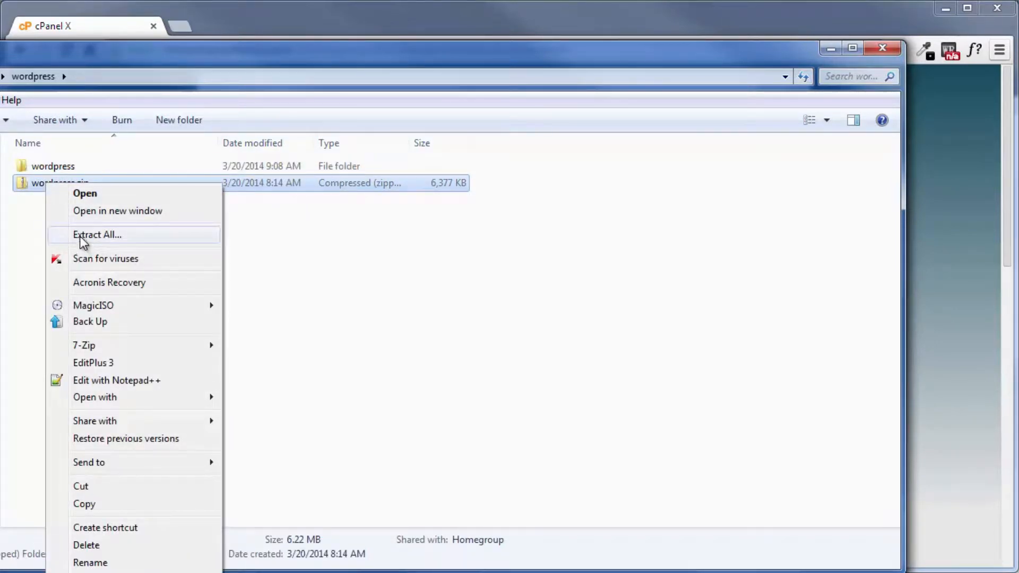
click(114, 234)
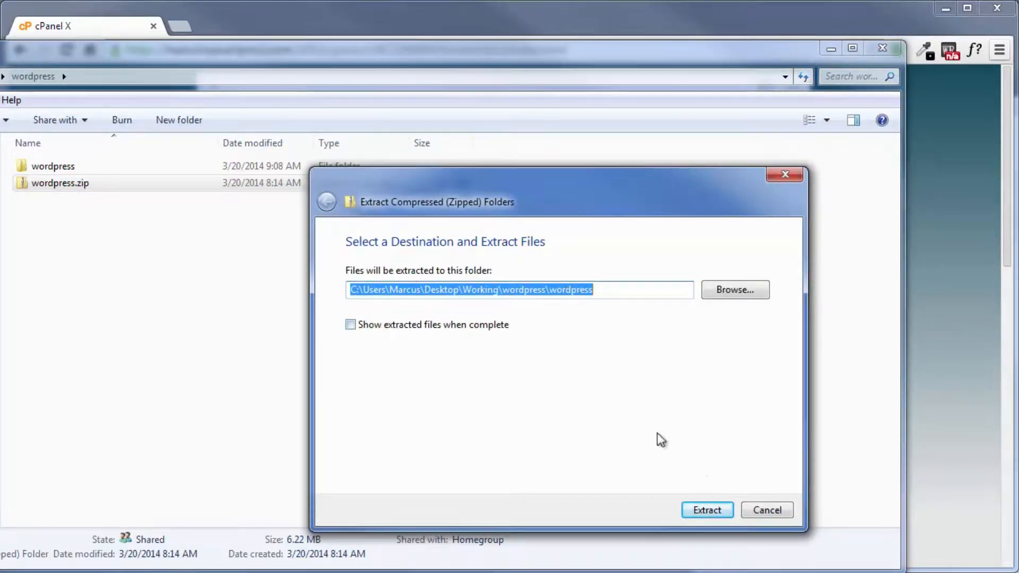
click(767, 511)
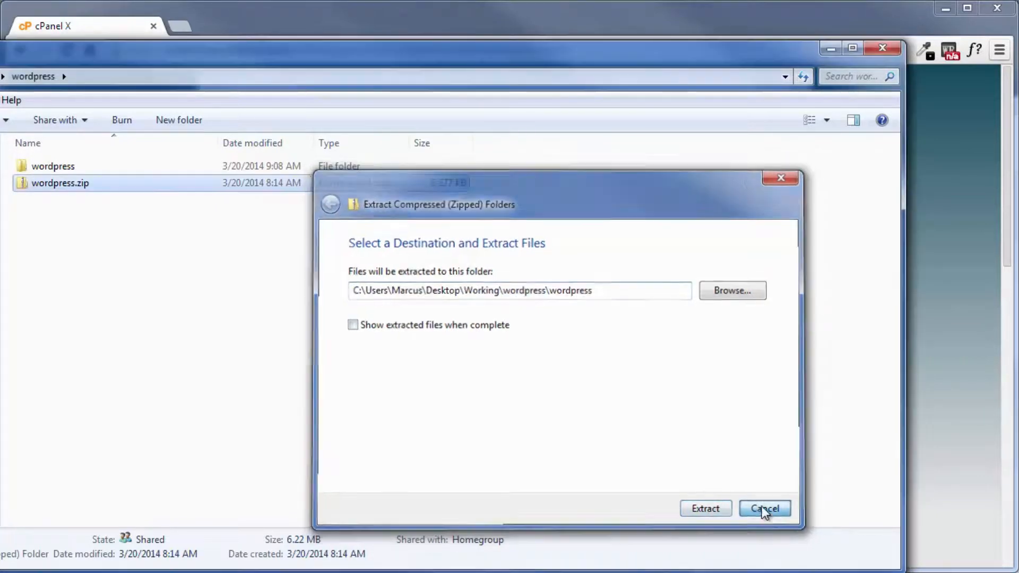
mouse_move(43, 168)
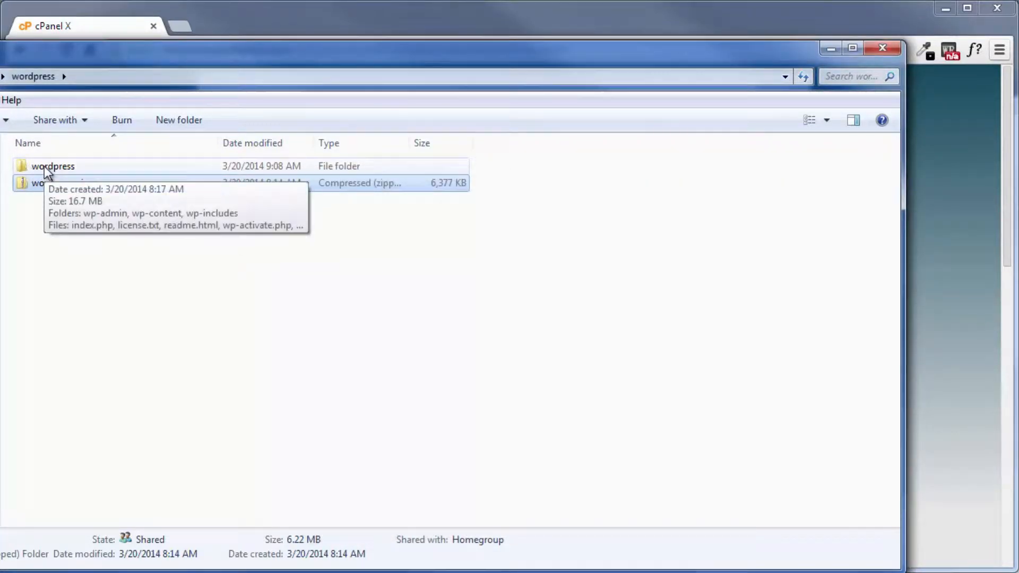
double_click(44, 167)
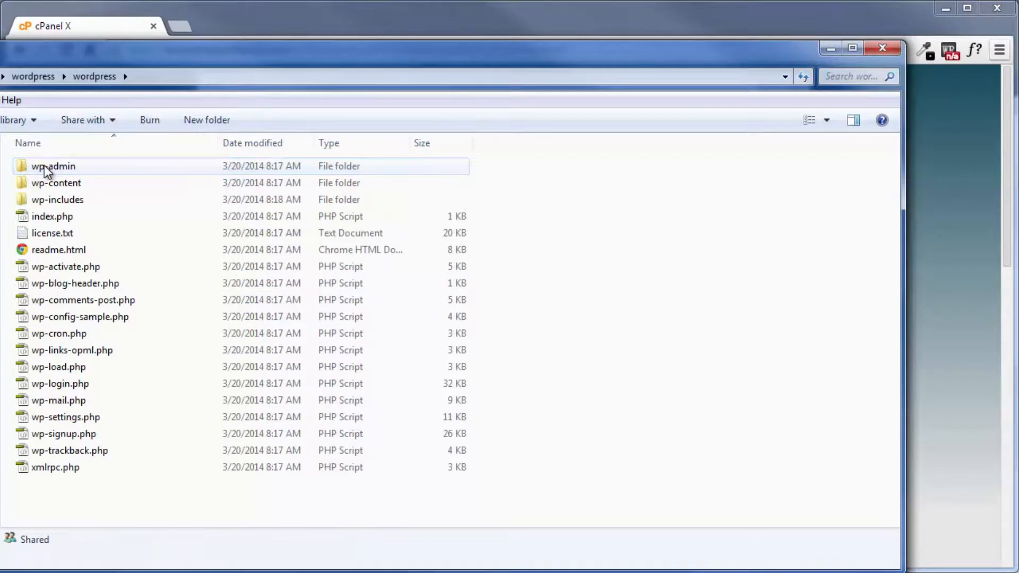
Compress all the extracted WordPress files and folders, from wp-admin to xmlrpc.php, into one zip archive in the same folder.
click(72, 168)
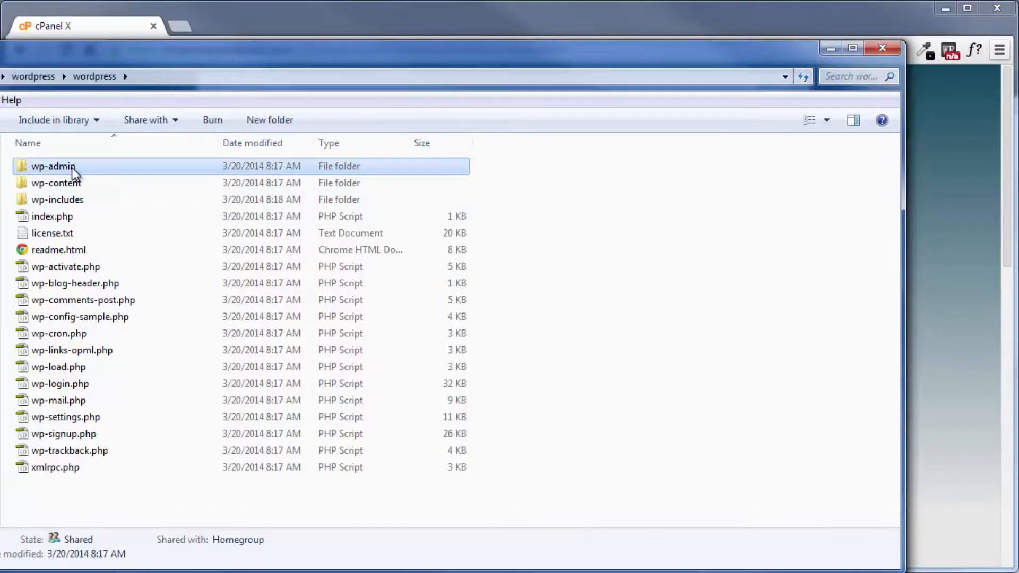
shift+click(65, 469)
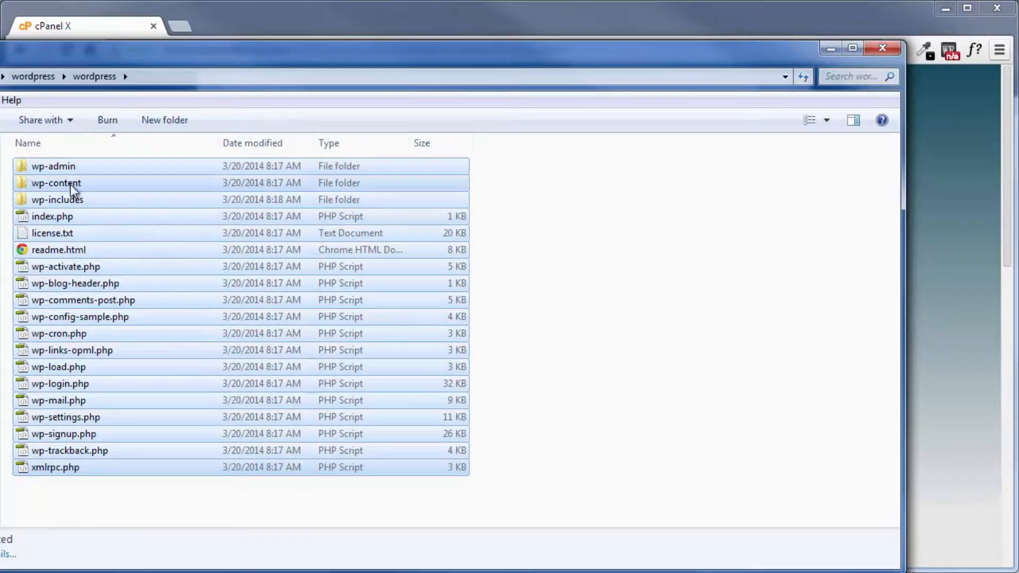
right_click(59, 266)
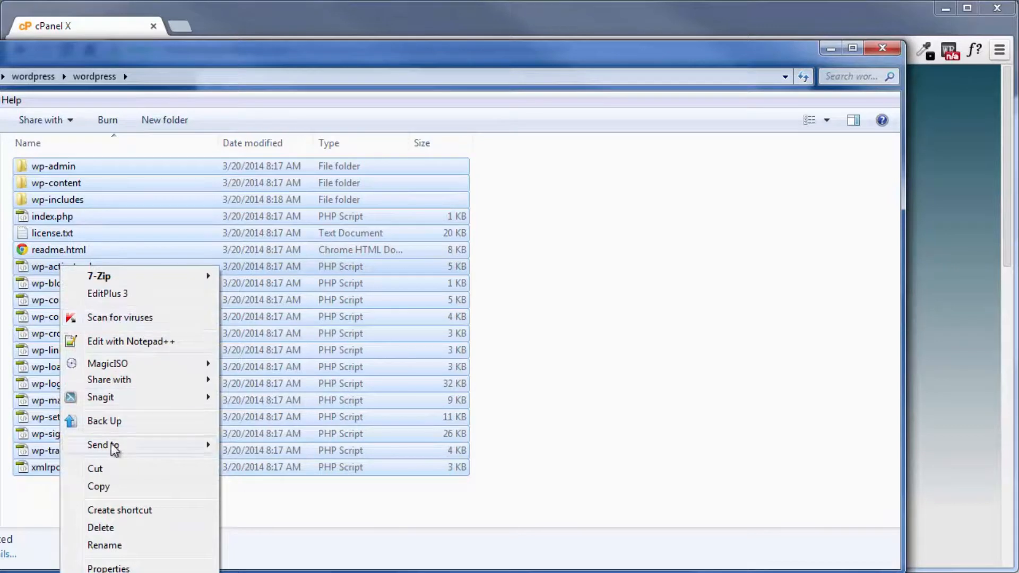
mouse_move(110, 448)
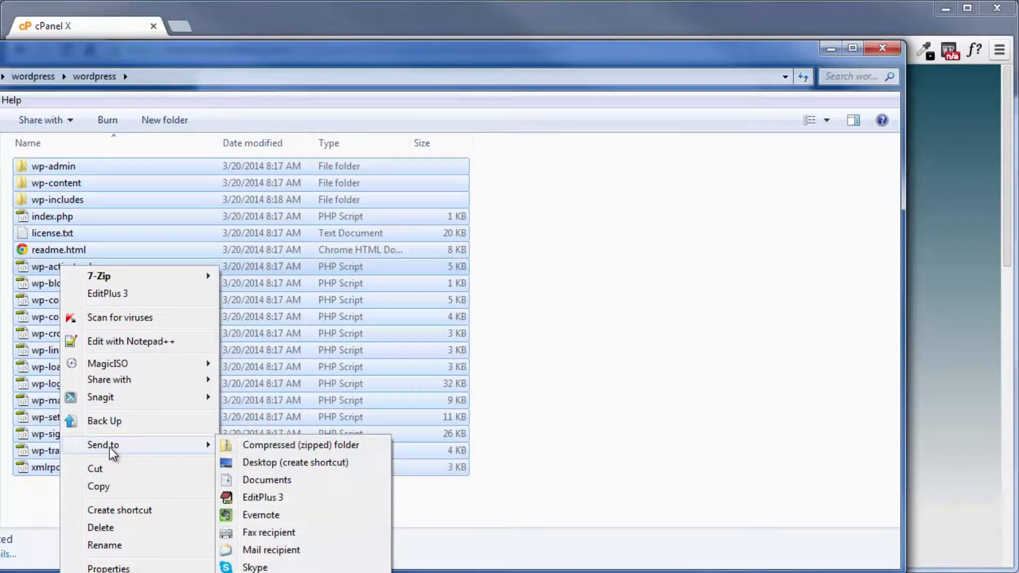
click(264, 447)
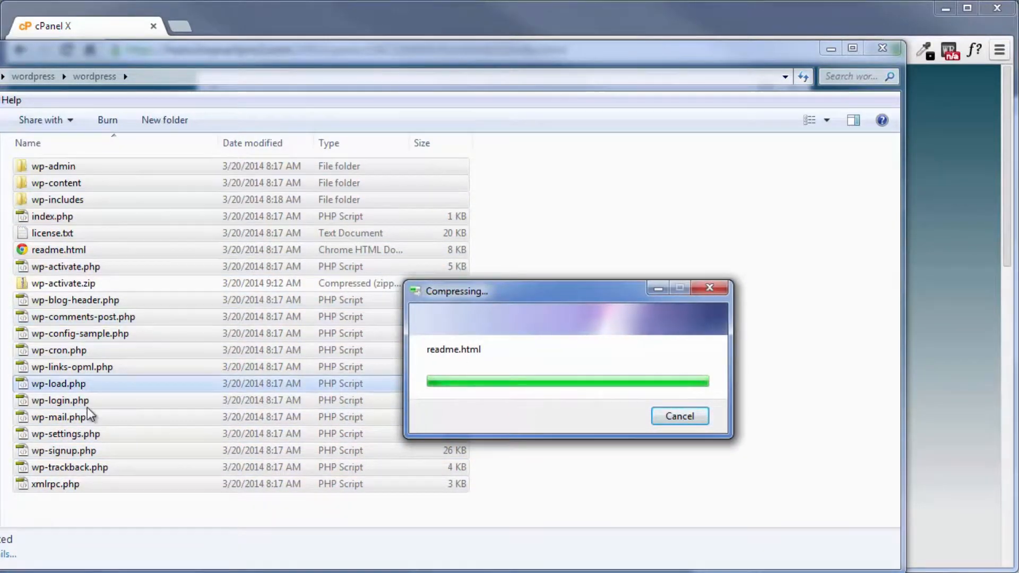
click(60, 287)
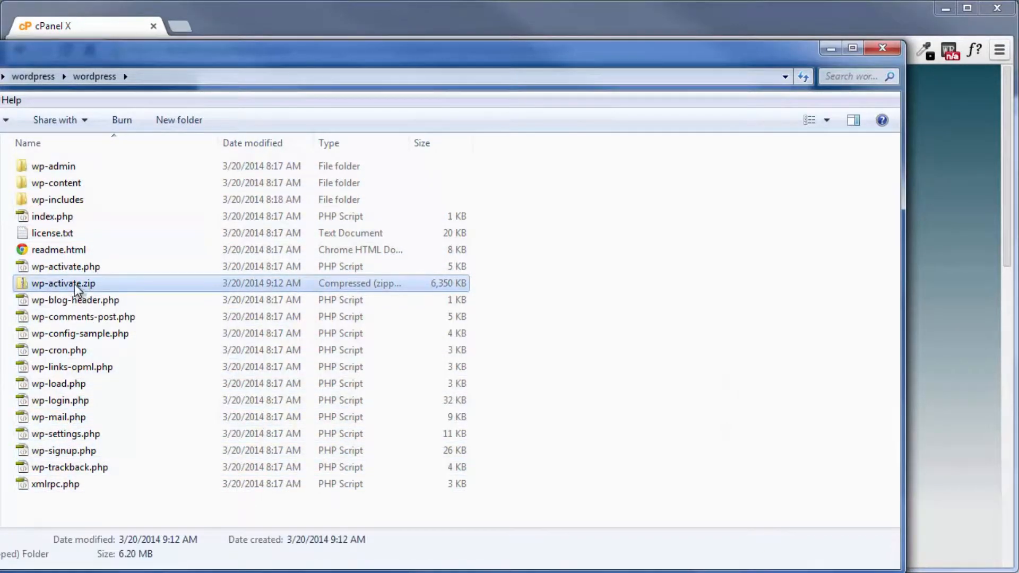
Open readme.html from the WordPress folder and read through its installation instructions.
double_click(45, 250)
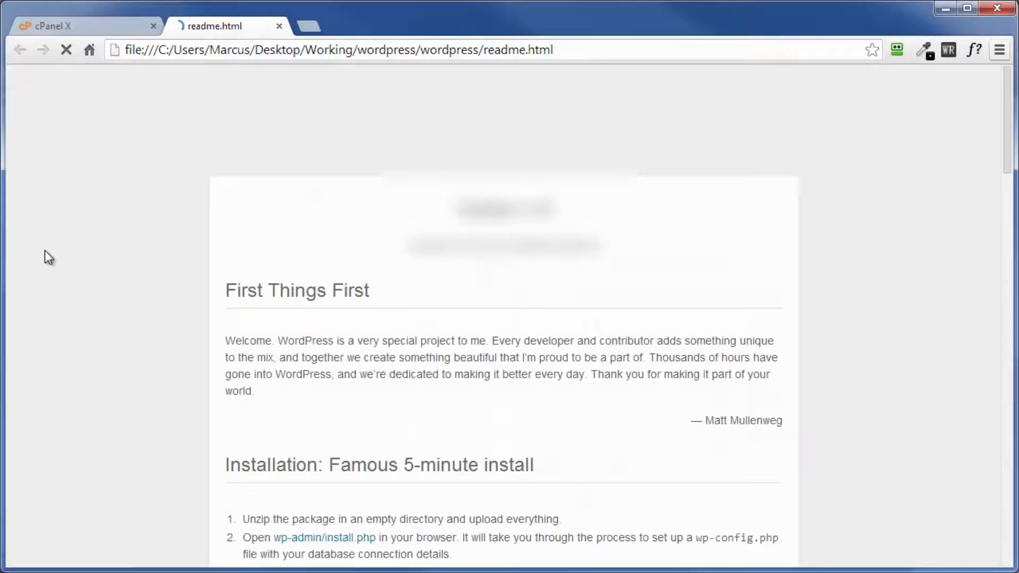
scroll(60, 267, down, 7)
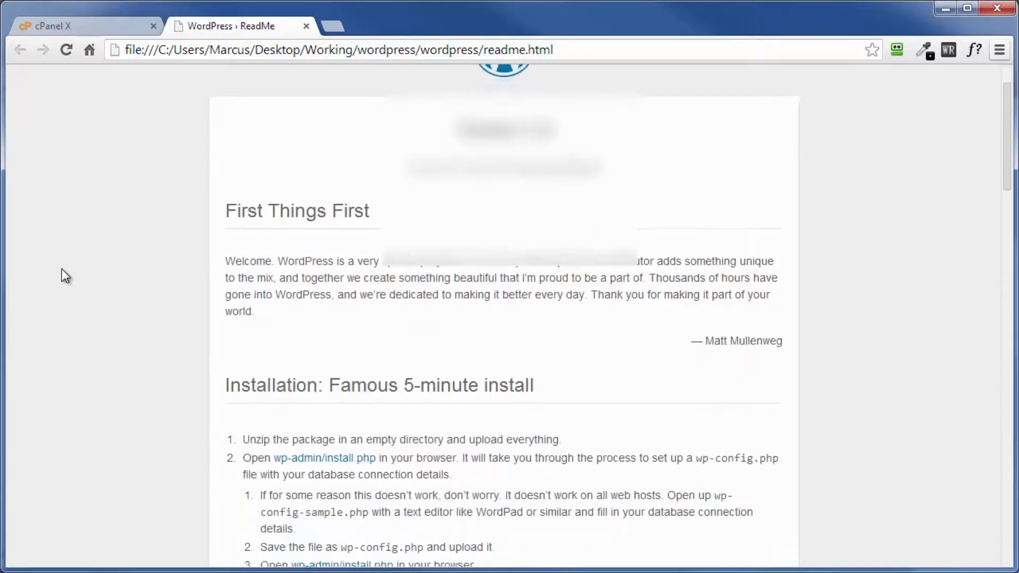
scroll(61, 274, down, 10)
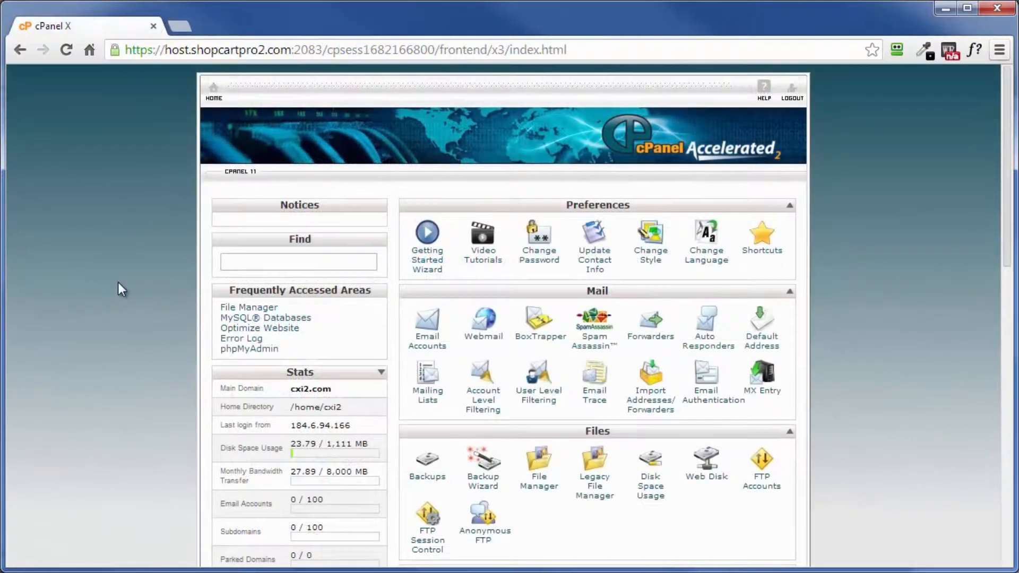
Upload wp-activate.zip from the local WordPress folder to public_html using the cPanel File Manager.
click(537, 491)
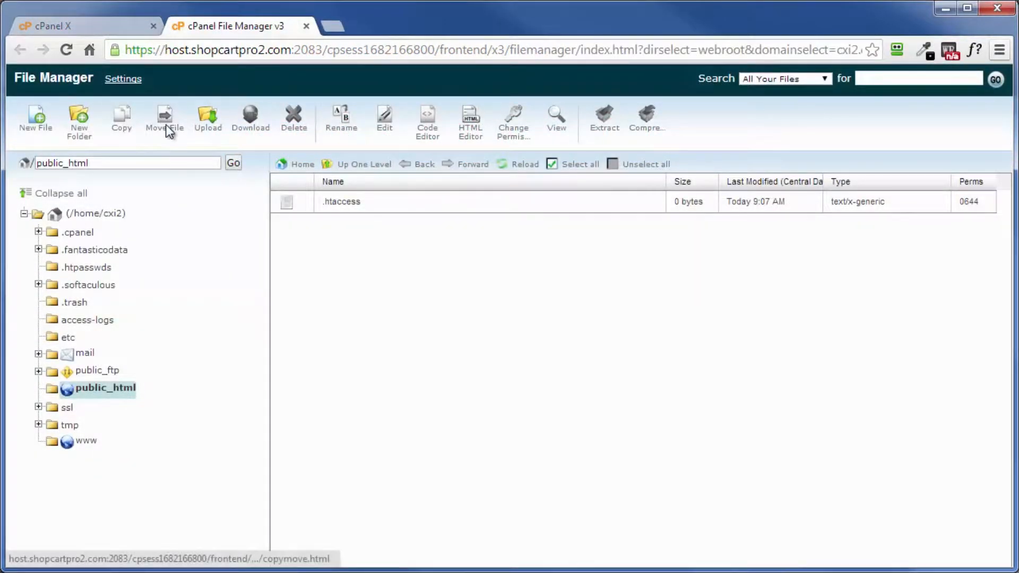
click(207, 122)
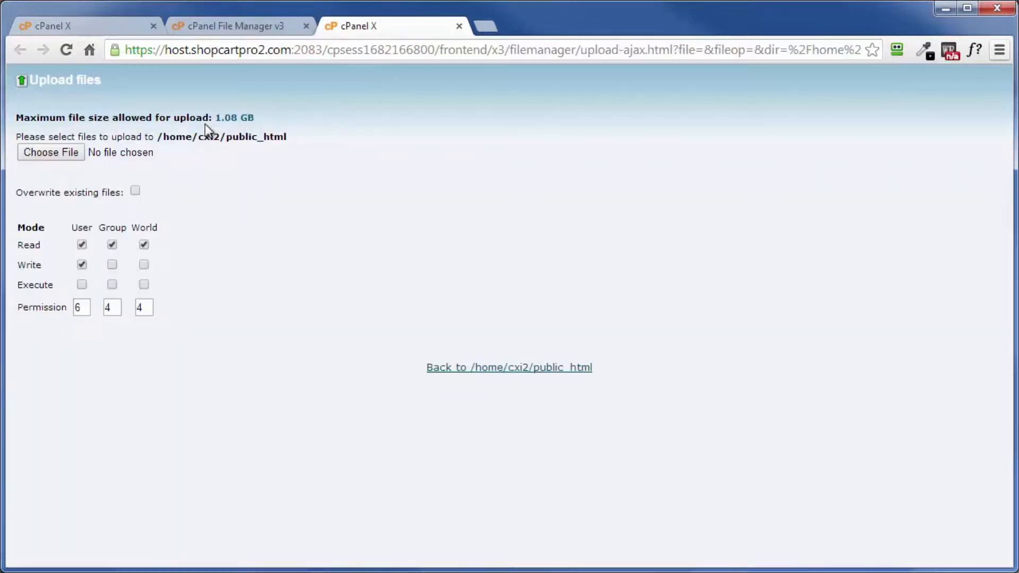
click(39, 154)
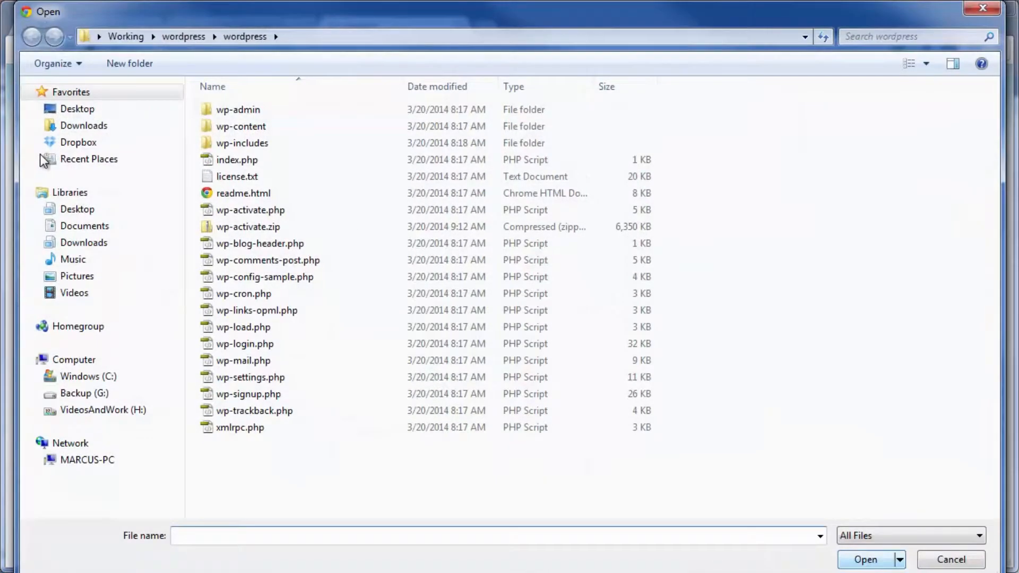
click(237, 228)
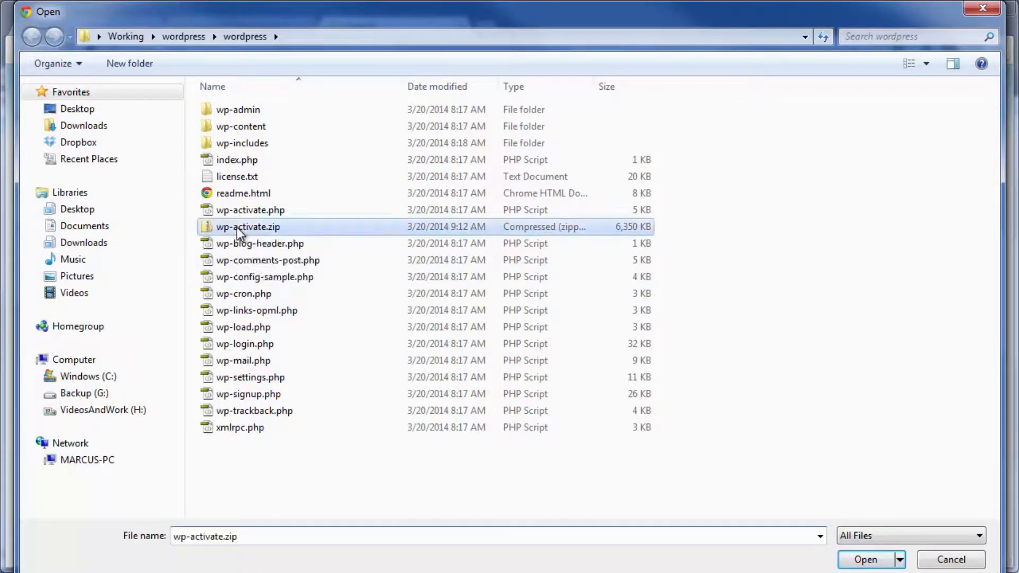
click(867, 561)
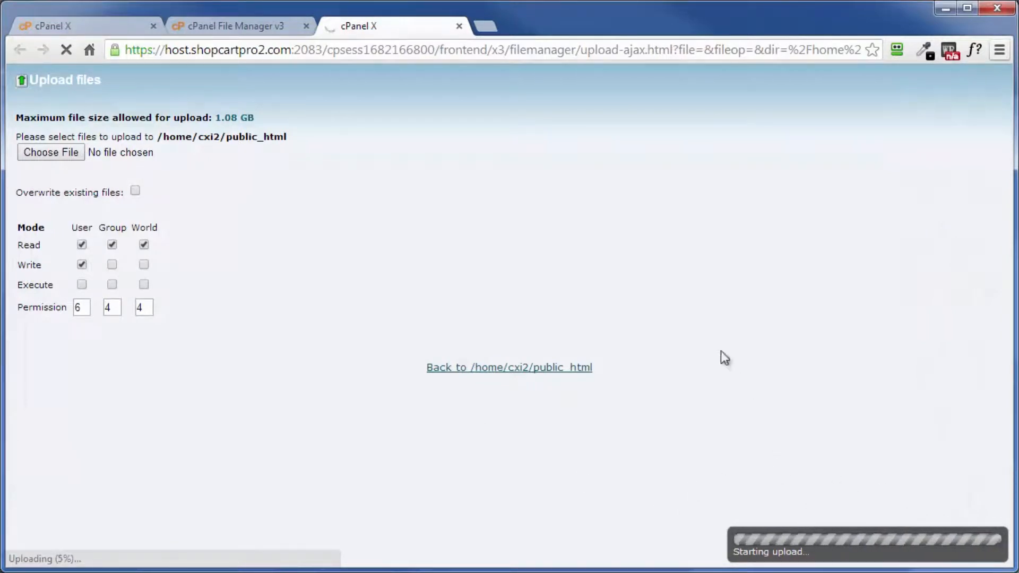
Return to the cPanel home page and open the MySQL Databases page.
click(93, 26)
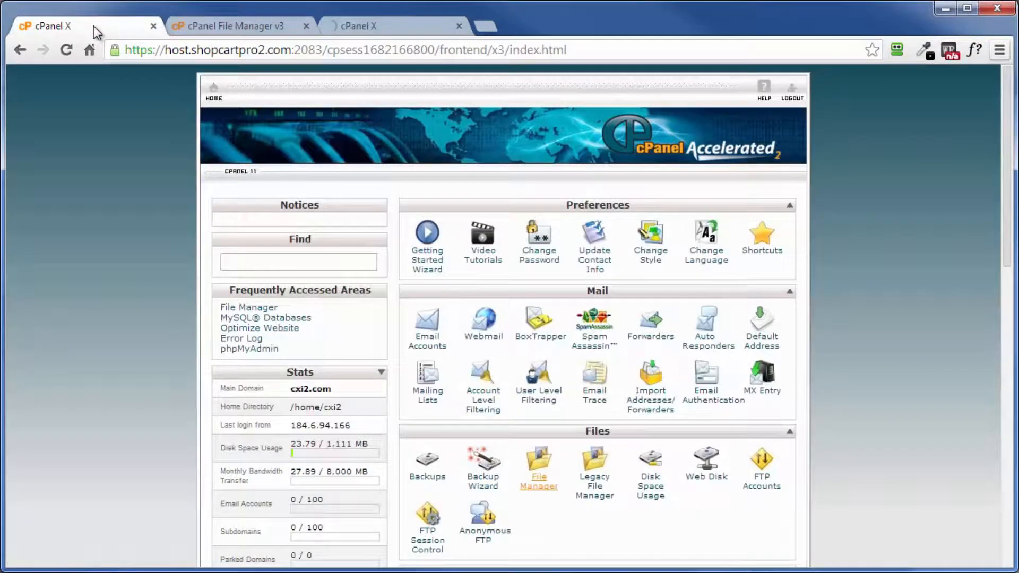
scroll(97, 298, down, 10)
scroll(101, 320, up, 1)
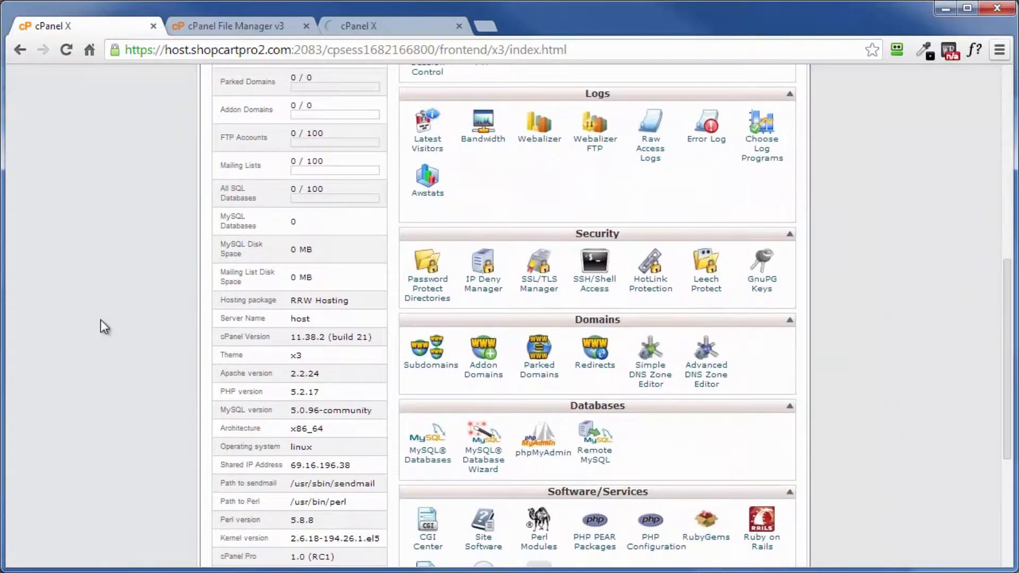
scroll(100, 320, down, 3)
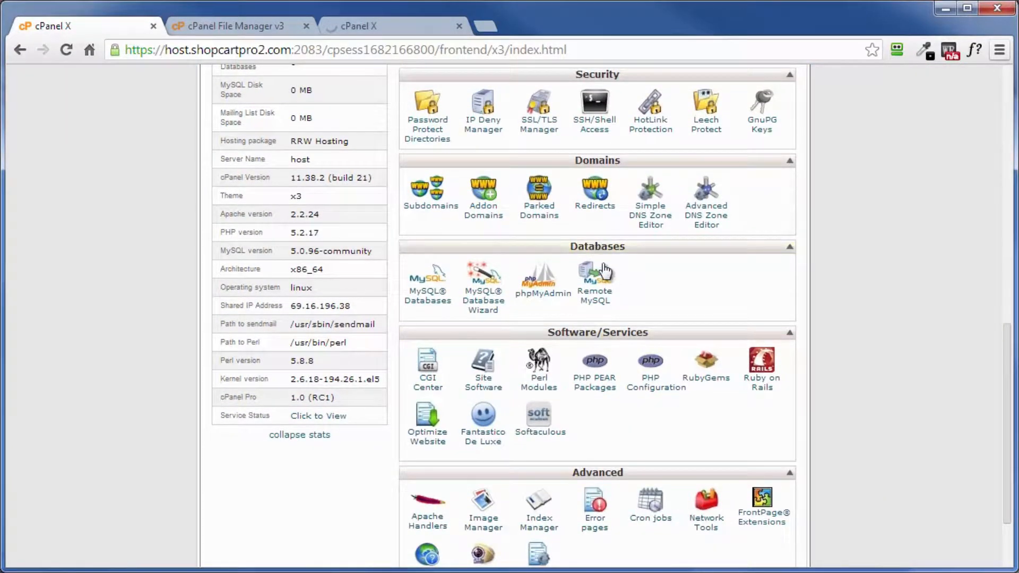
click(425, 301)
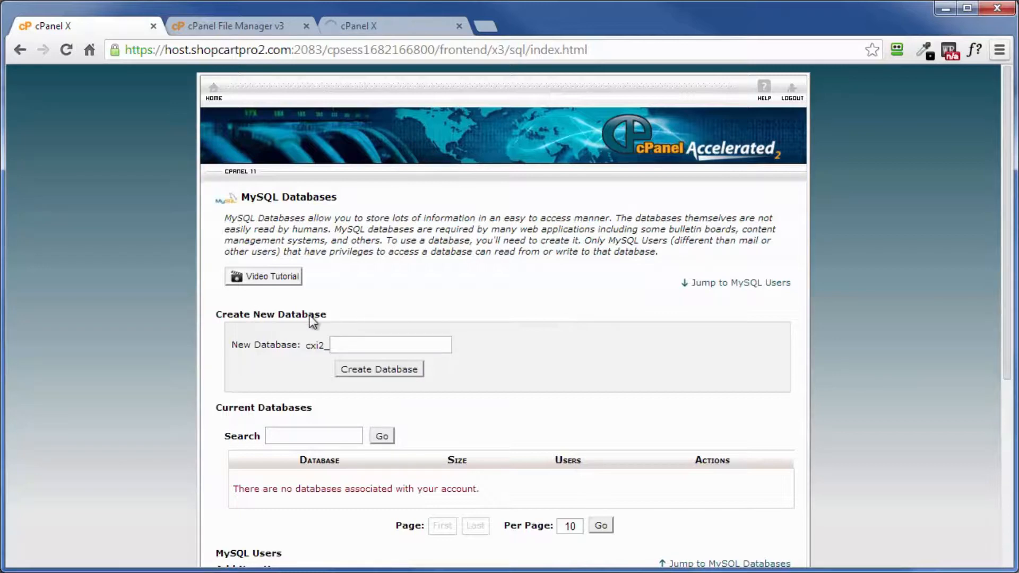
Create a new MySQL database with dthf4 as the name after the cxi2_ prefix.
scroll(494, 340, down, 5)
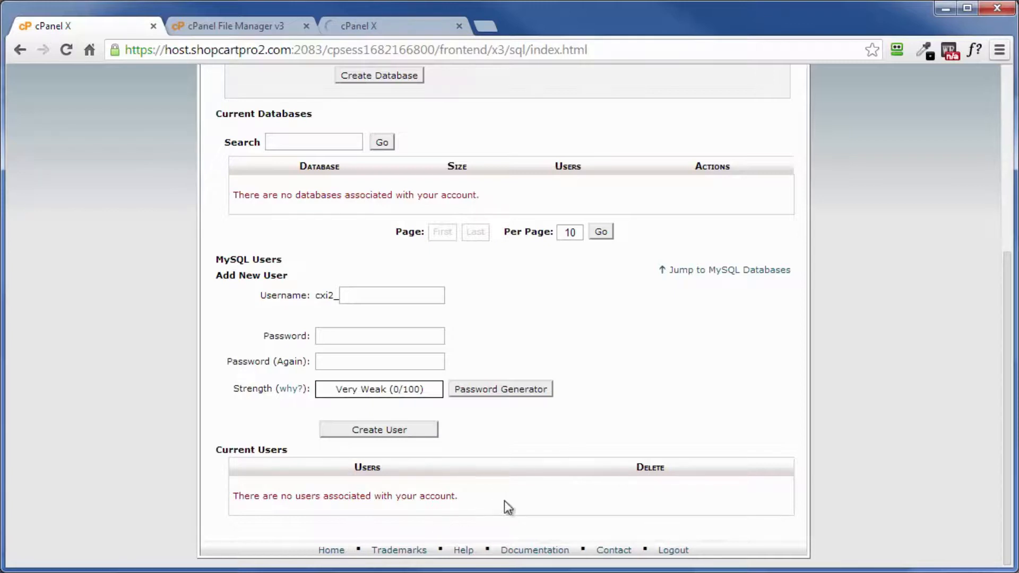
scroll(597, 456, up, 5)
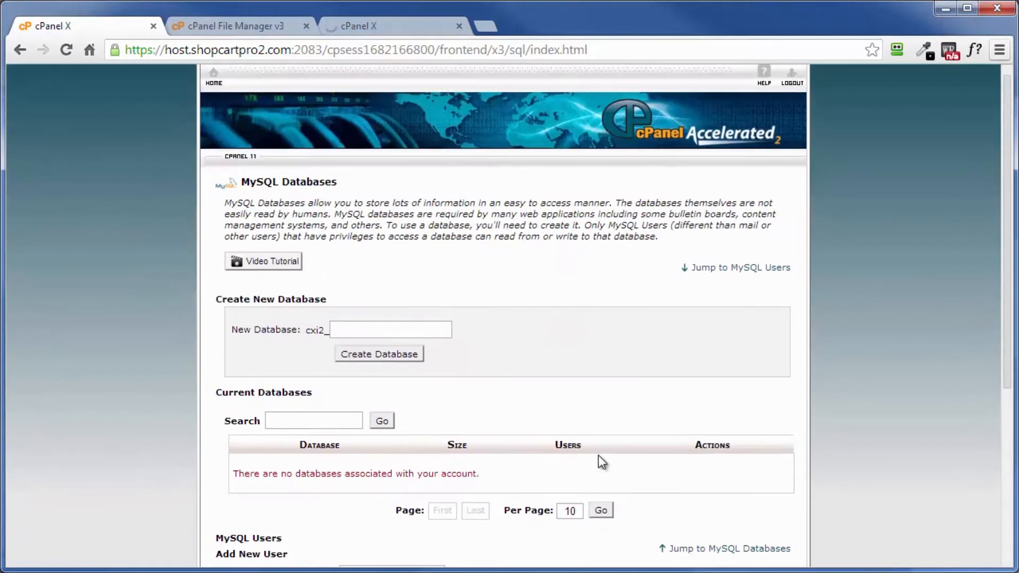
click(345, 330)
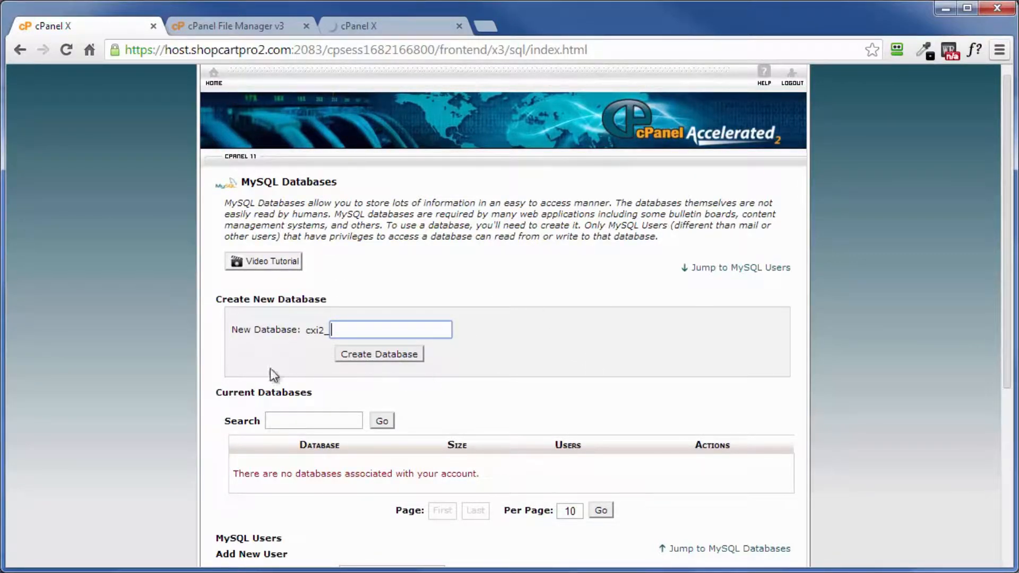
text(dthf4)
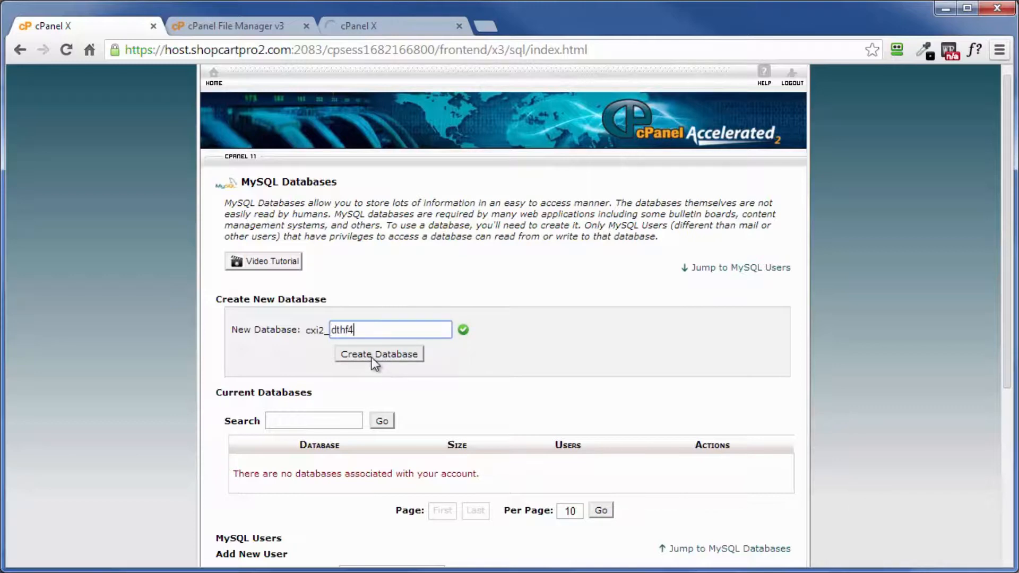
click(371, 355)
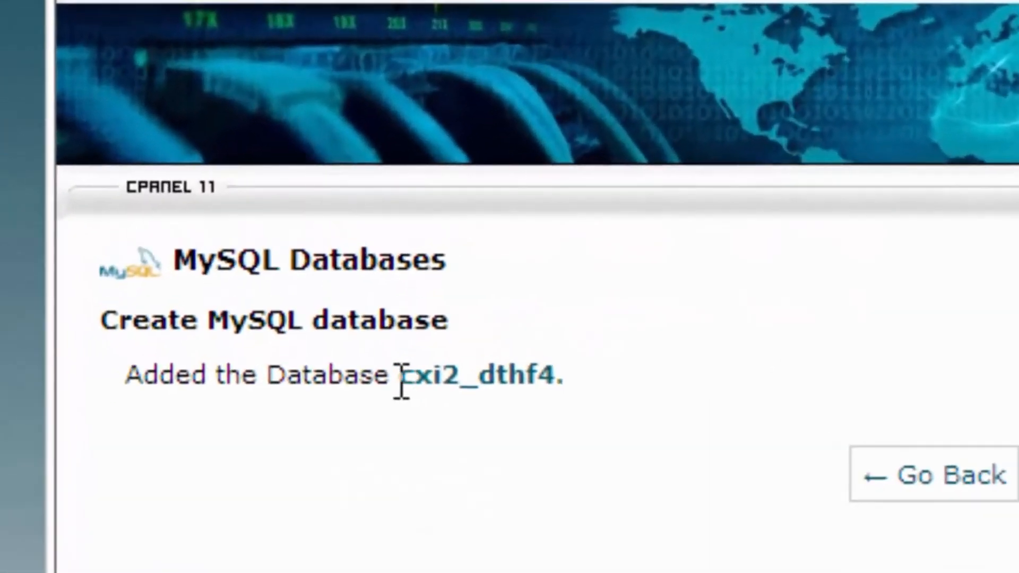
Copy the full database name cxi2_dthf4 and paste it after Database Name in login-stuff.txt in Notepad.
drag(401, 376, 552, 373)
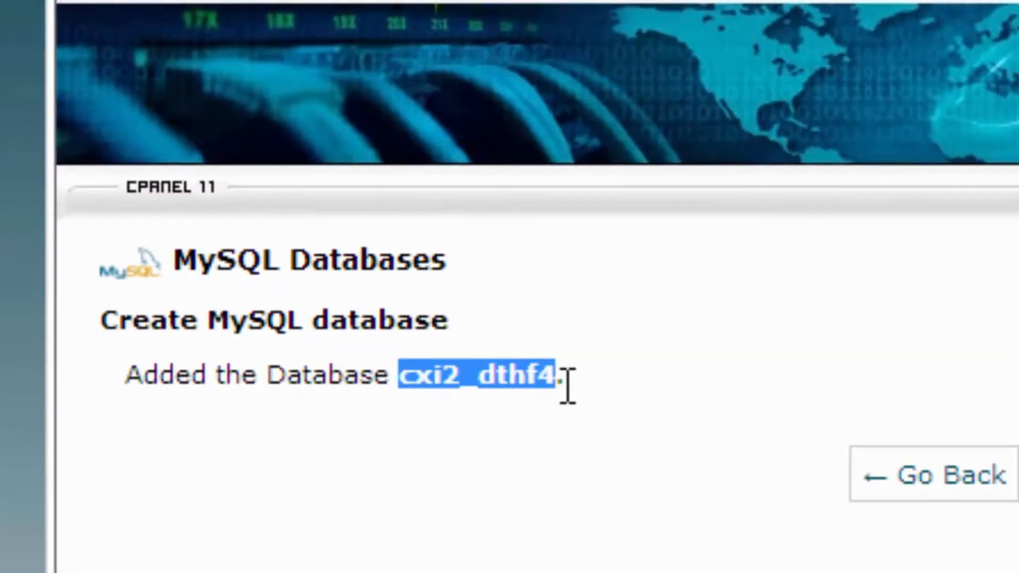
right_click(500, 375)
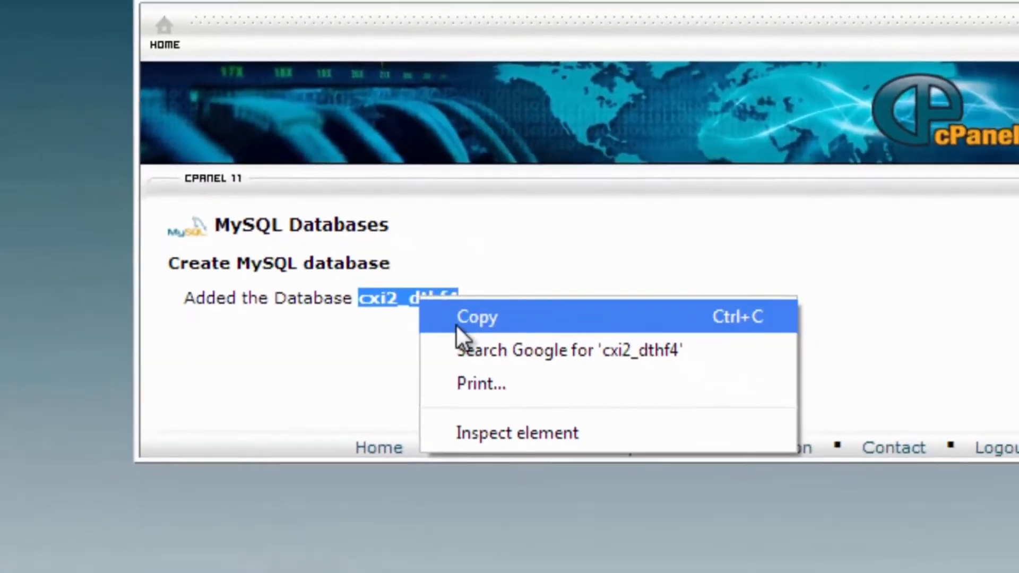
click(557, 420)
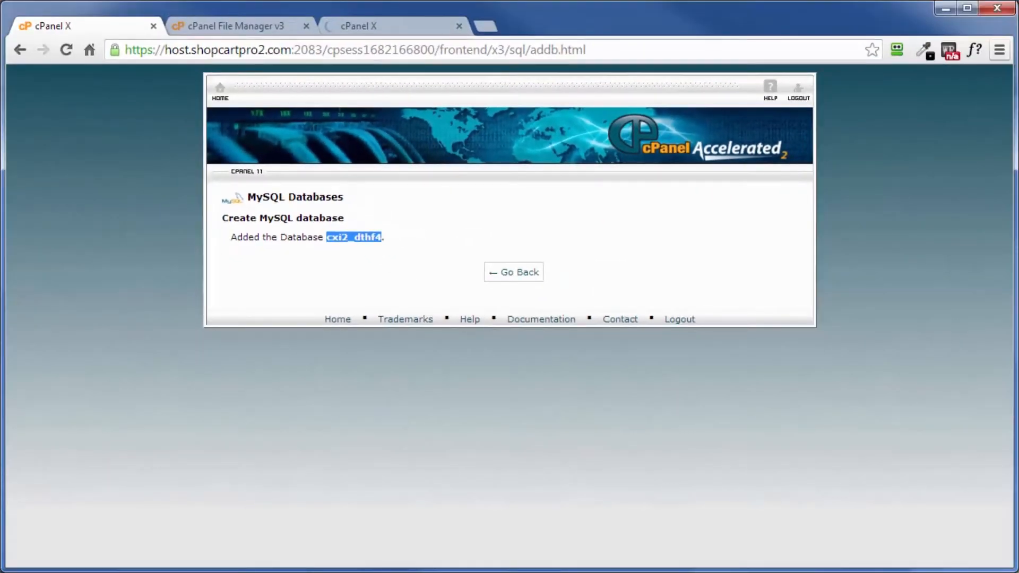
key(alt+Tab)
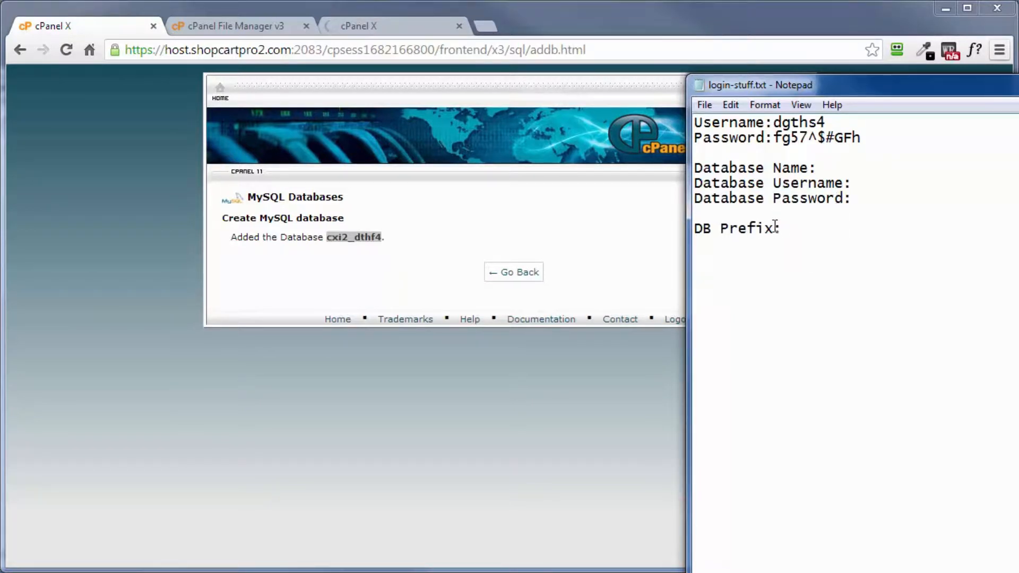
right_click(828, 168)
click(874, 235)
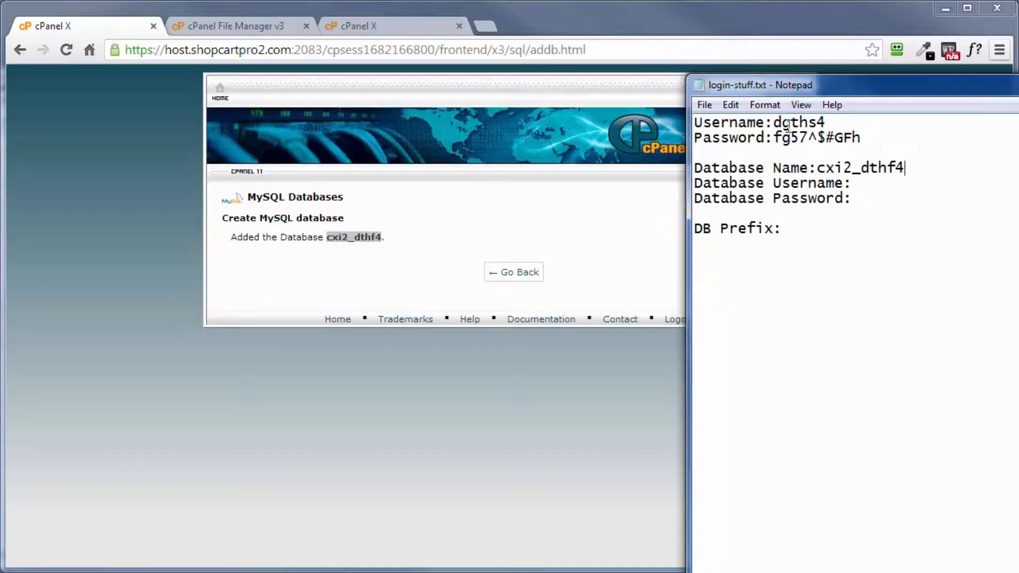
Return to the MySQL Databases page and fill in dthf4, copied from login-stuff.txt, as the new MySQL user's name after the cxi2_ prefix.
click(413, 277)
click(495, 274)
scroll(512, 280, down, 5)
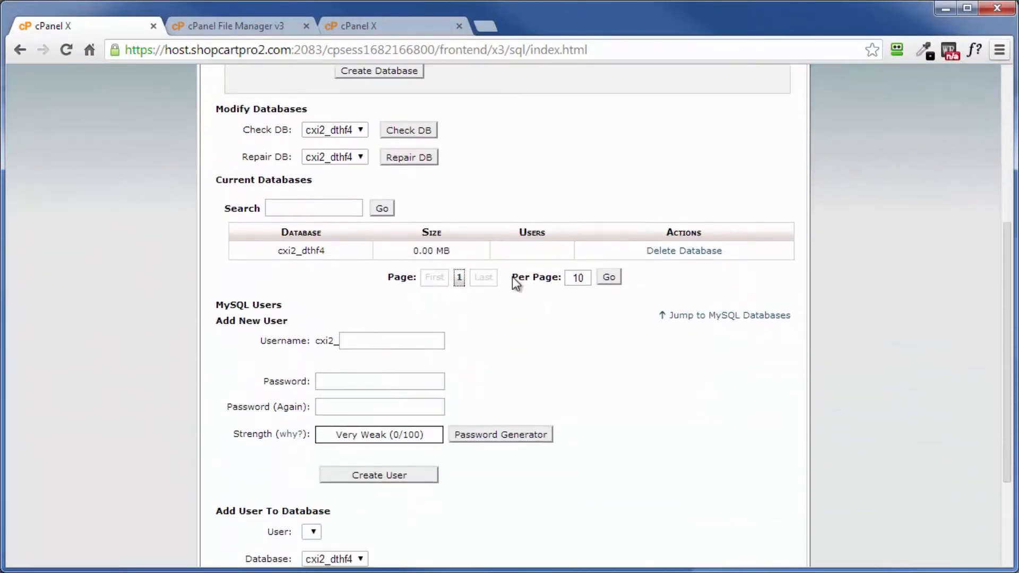
scroll(512, 280, down, 3)
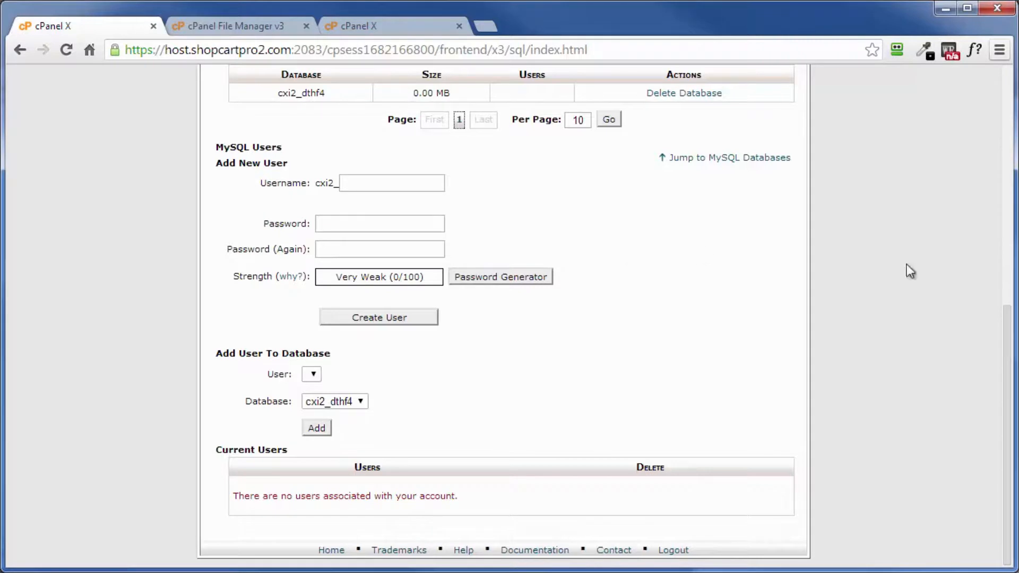
key(alt+Tab)
drag(861, 167, 913, 167)
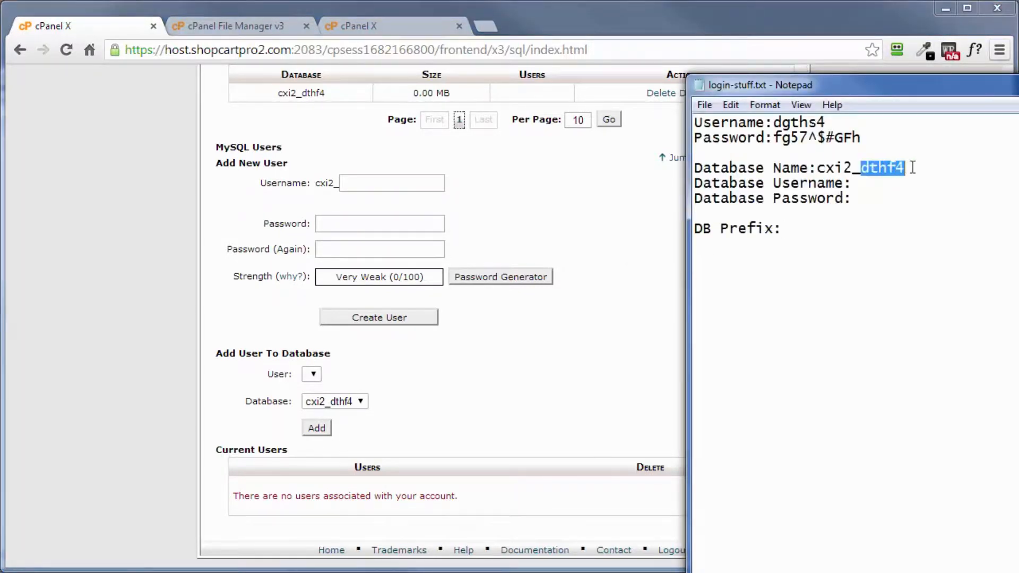
right_click(886, 170)
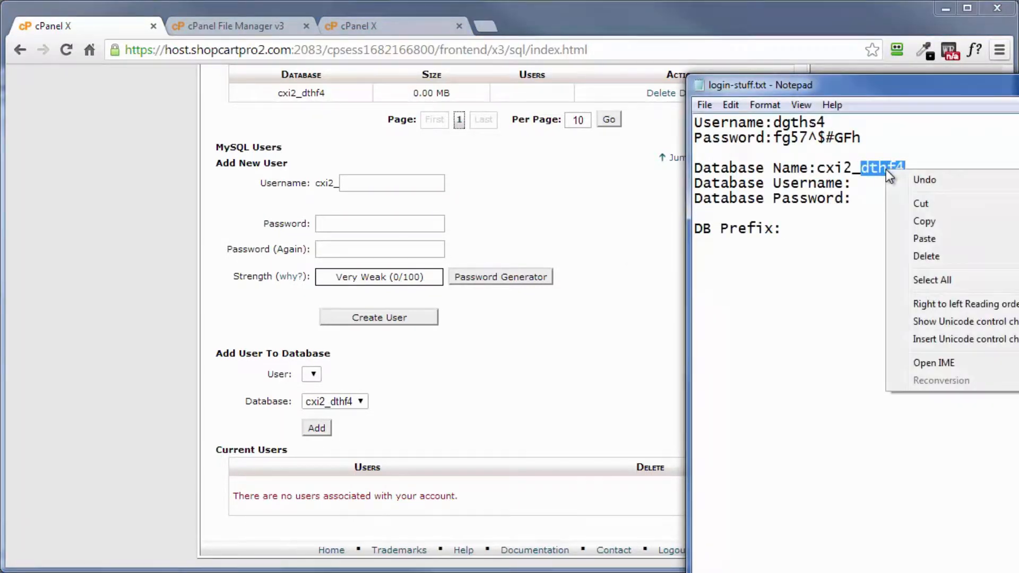
click(946, 221)
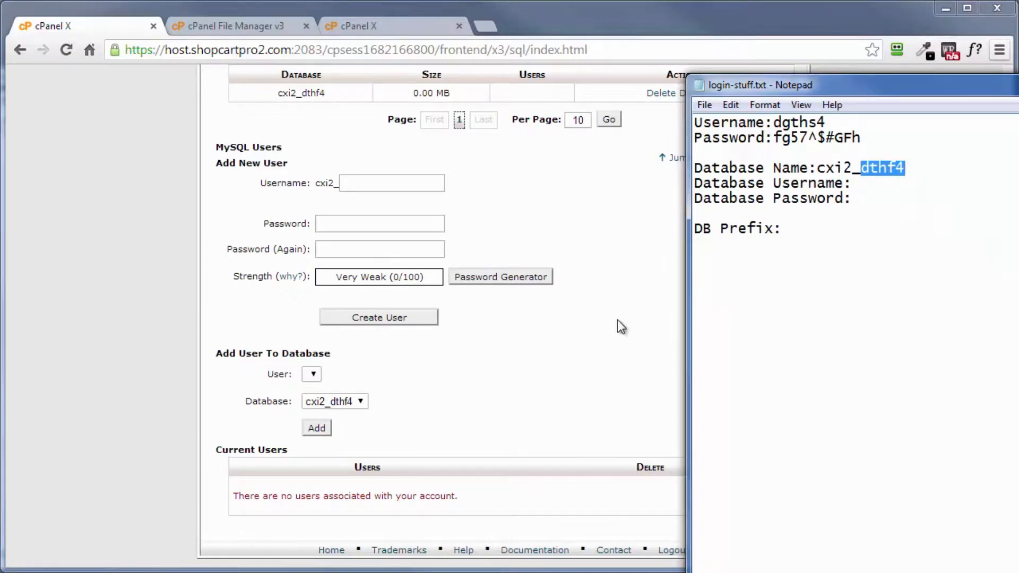
click(621, 327)
click(368, 181)
right_click(367, 192)
click(388, 276)
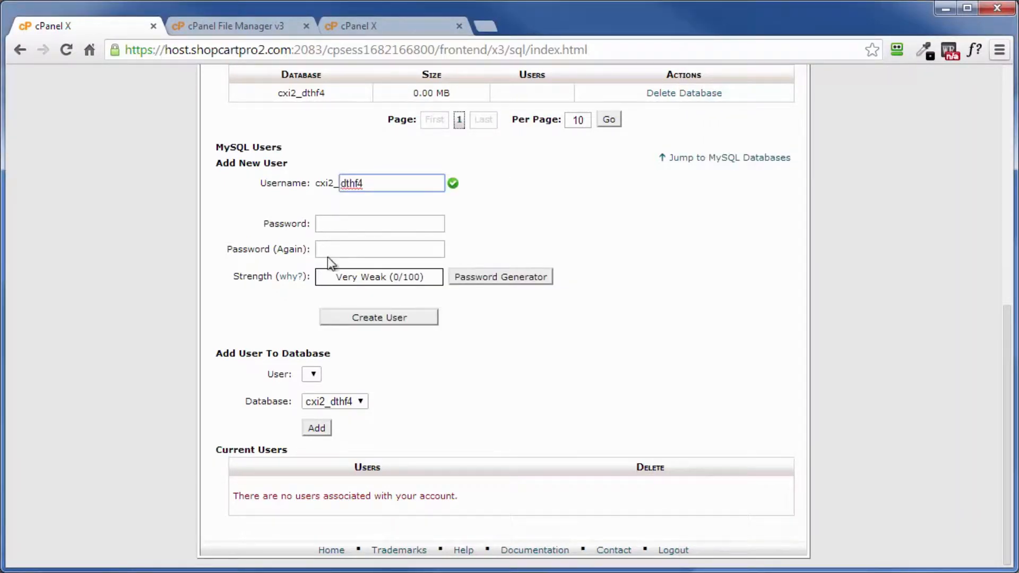
Generate a password for the new MySQL user, copy it, apply it to the password fields, and create the user.
click(481, 278)
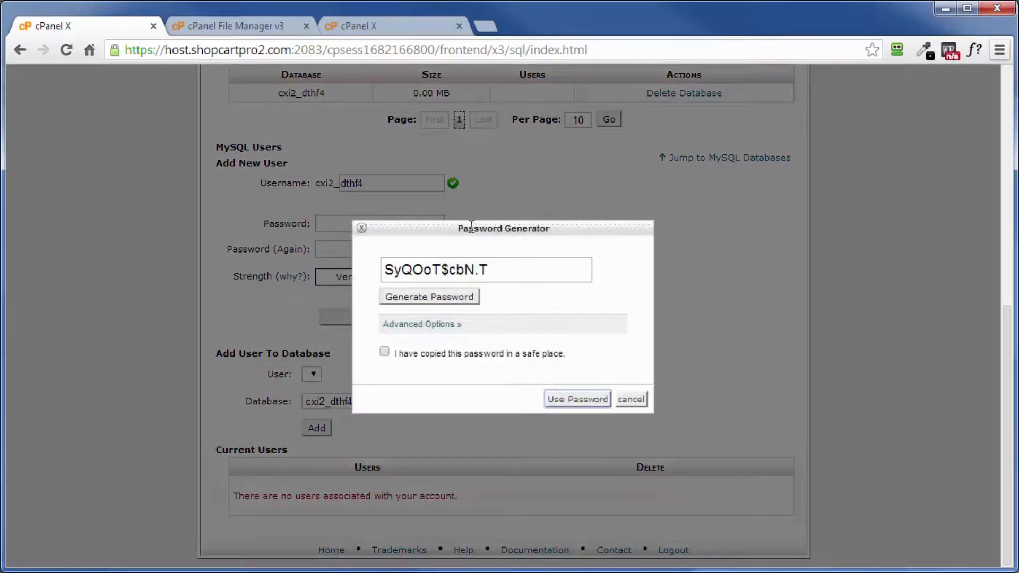
drag(505, 271, 369, 268)
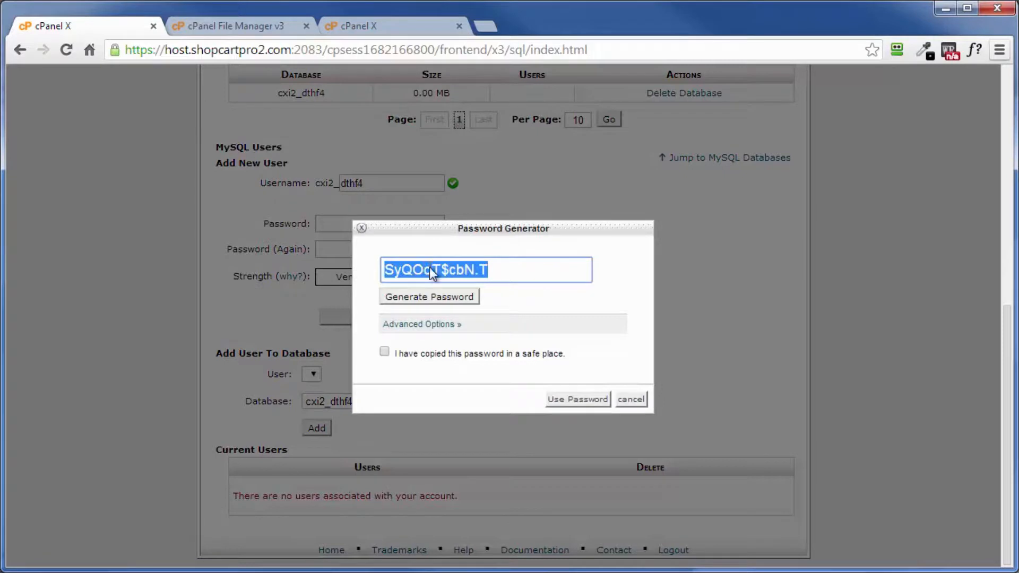
right_click(429, 271)
click(471, 339)
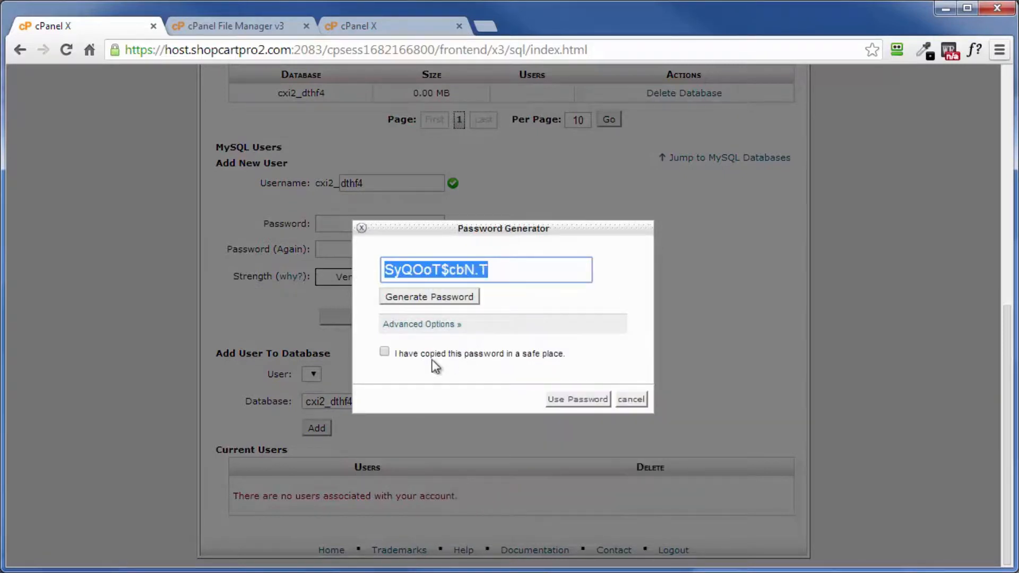
click(383, 352)
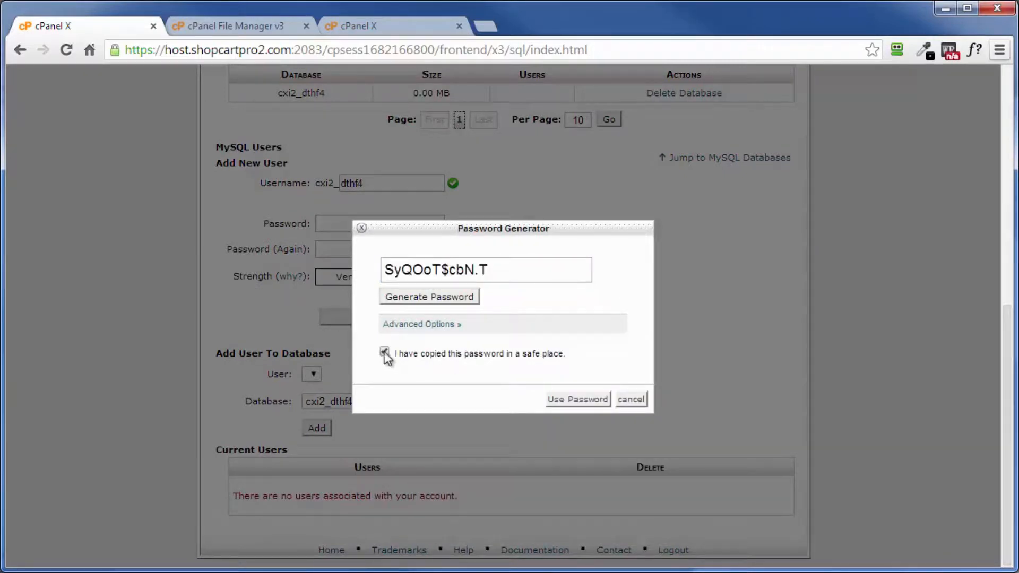
click(568, 400)
click(377, 318)
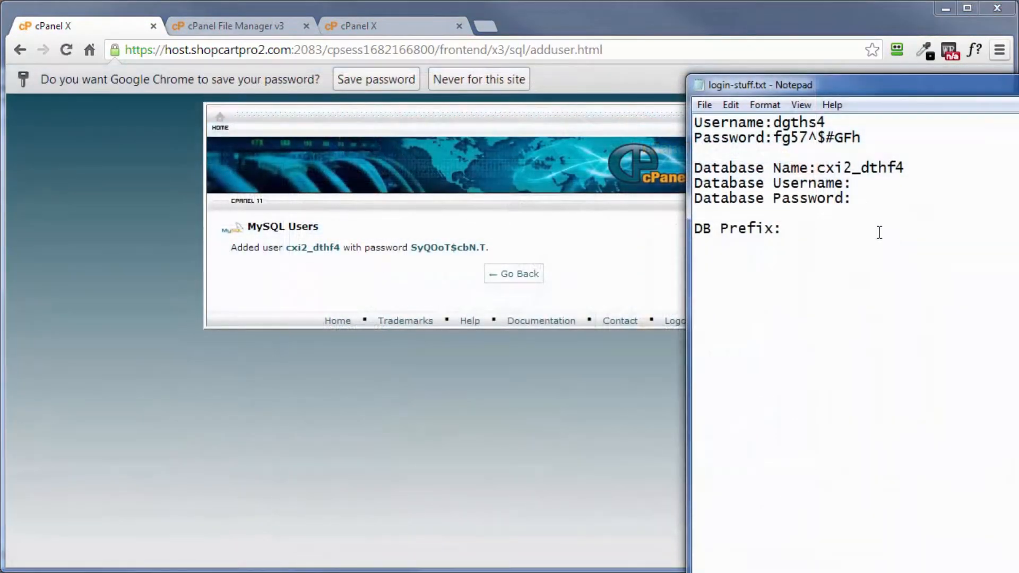
right_click(860, 199)
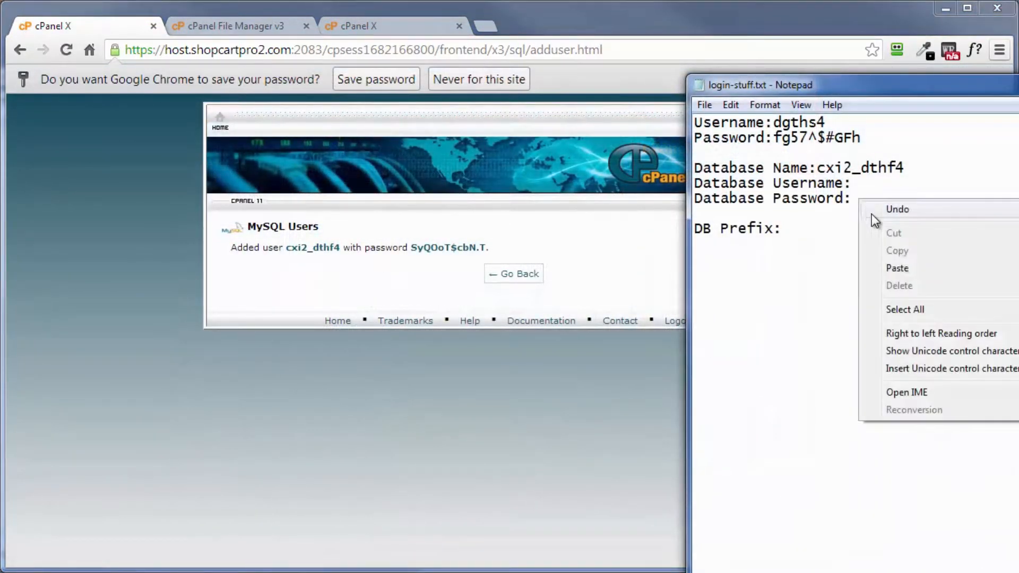
click(900, 269)
drag(818, 169, 908, 169)
right_click(890, 169)
click(902, 219)
click(866, 184)
right_click(866, 184)
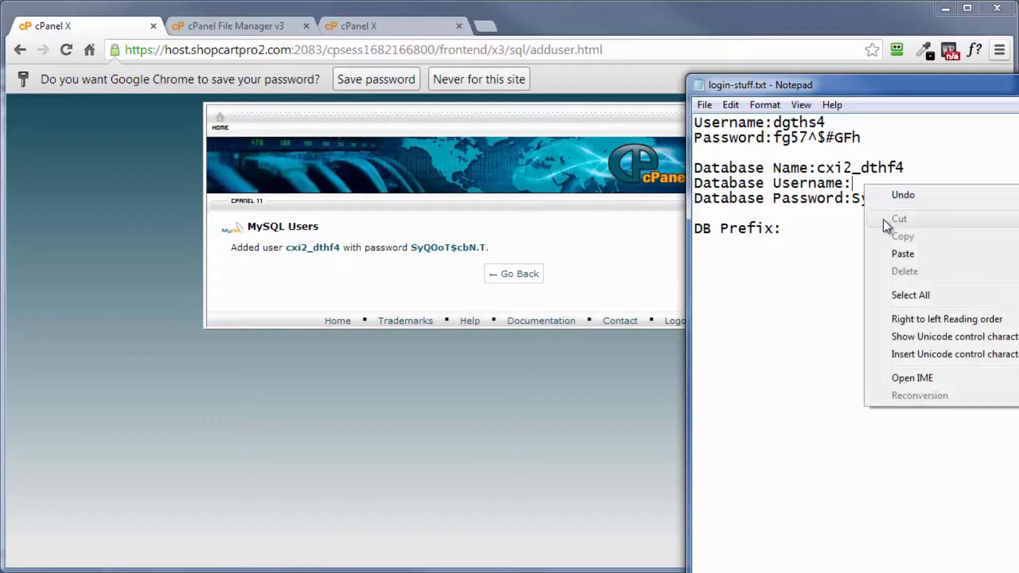
click(900, 254)
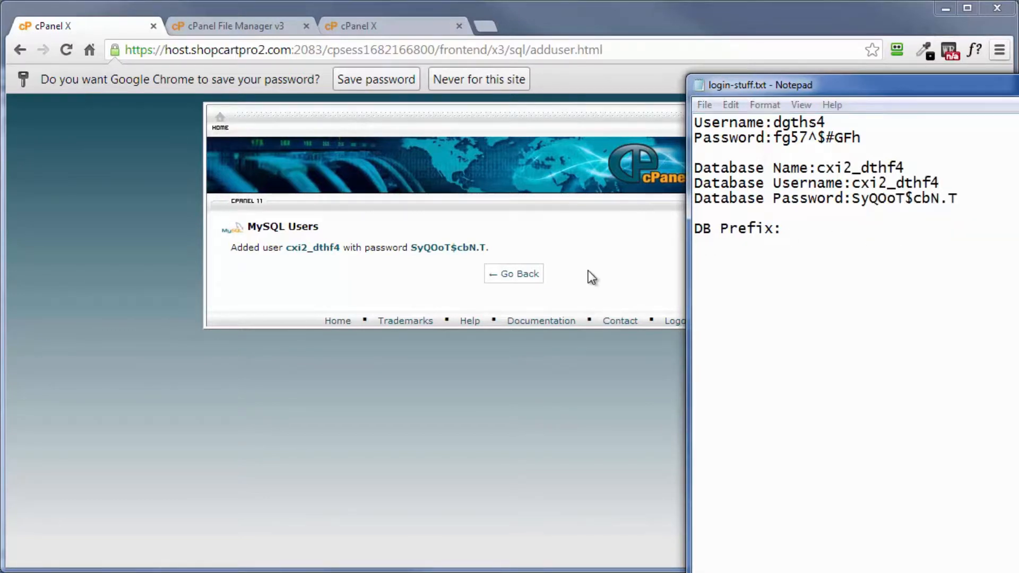
Add user cxi2_dthf4 to database cxi2_dthf4 with ALL PRIVILEGES in cPanel, and return to the MySQL Databases page.
click(588, 272)
click(511, 281)
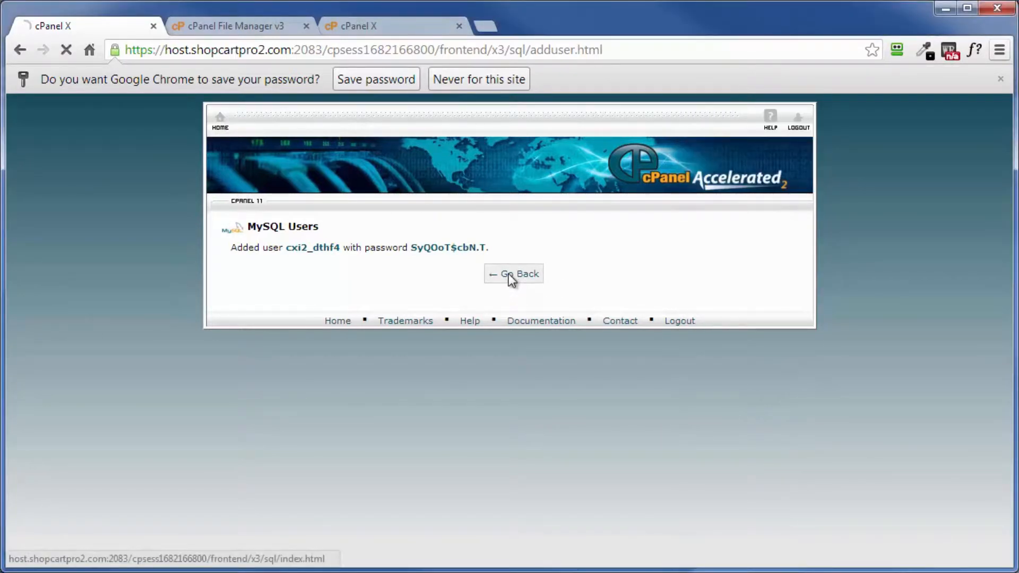
scroll(559, 339, down, 3)
scroll(559, 338, down, 5)
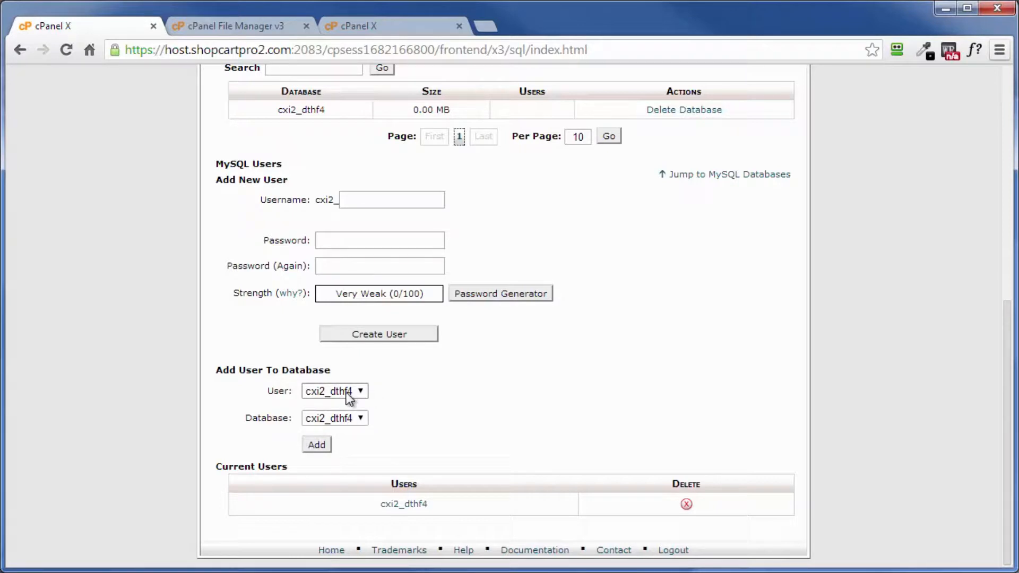
click(317, 445)
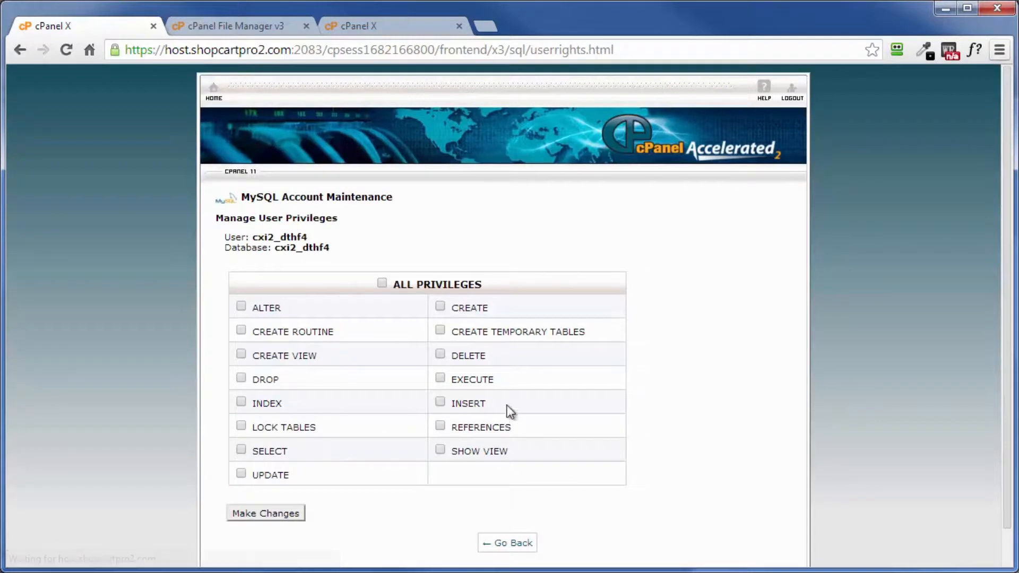
click(382, 284)
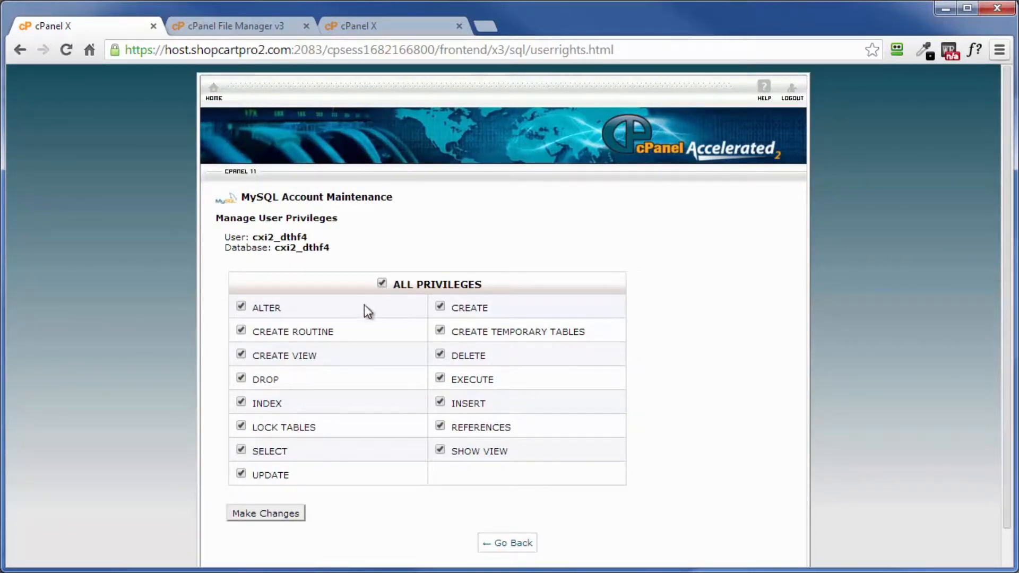
click(259, 515)
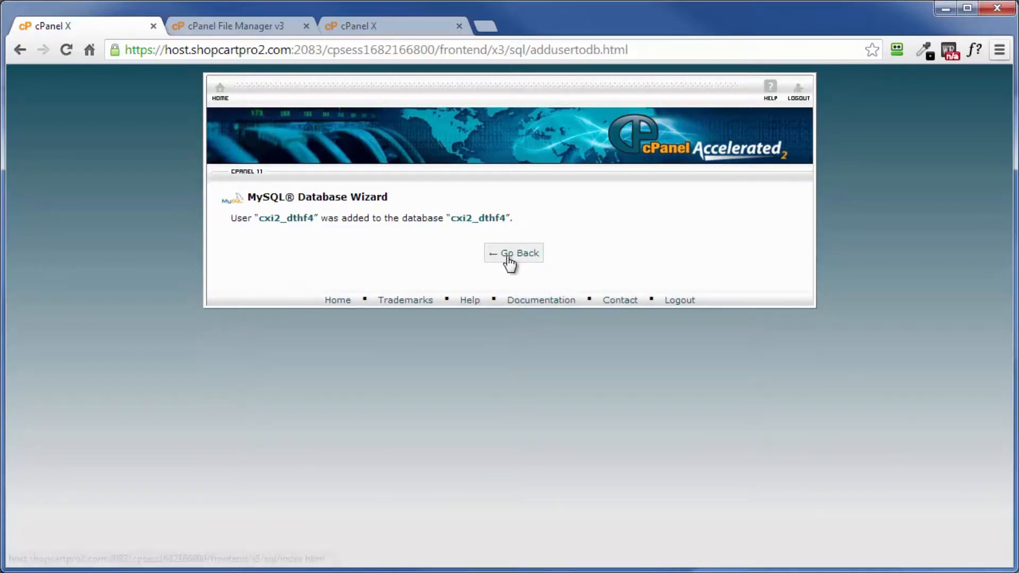
click(510, 253)
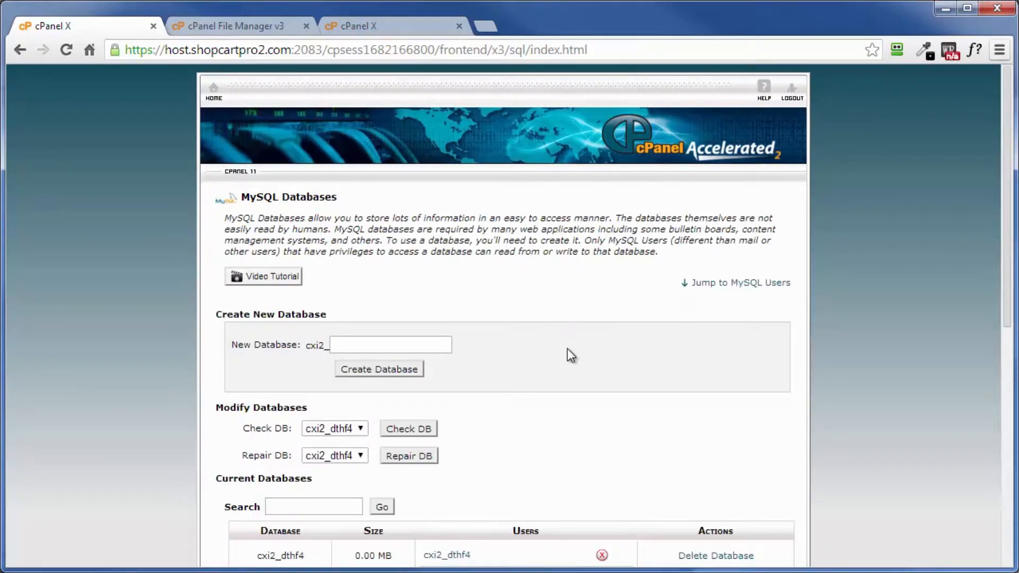
Go back from the upload page to public_html in File Manager and extract wp-activate.zip into /public_html.
click(359, 26)
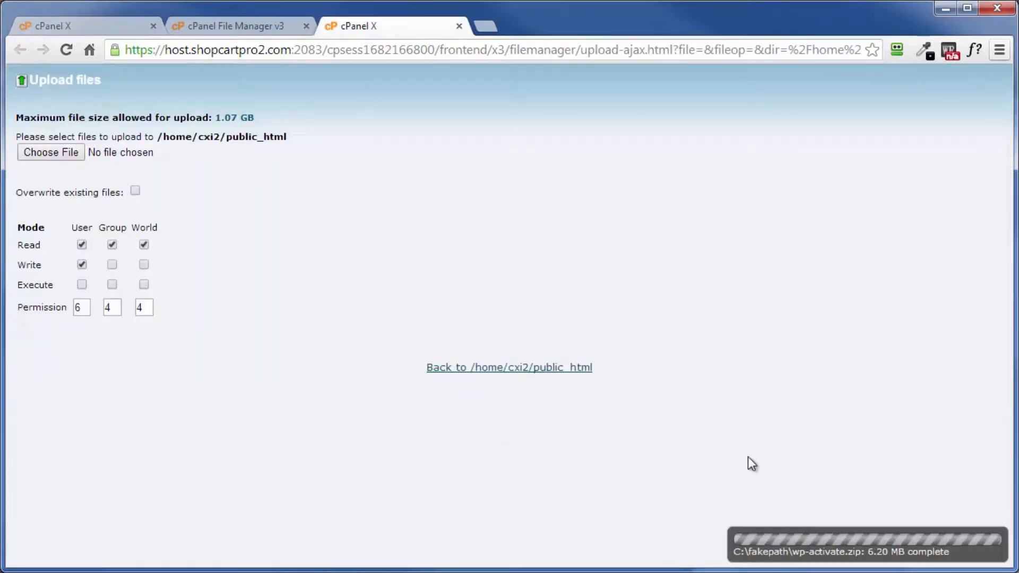
click(479, 367)
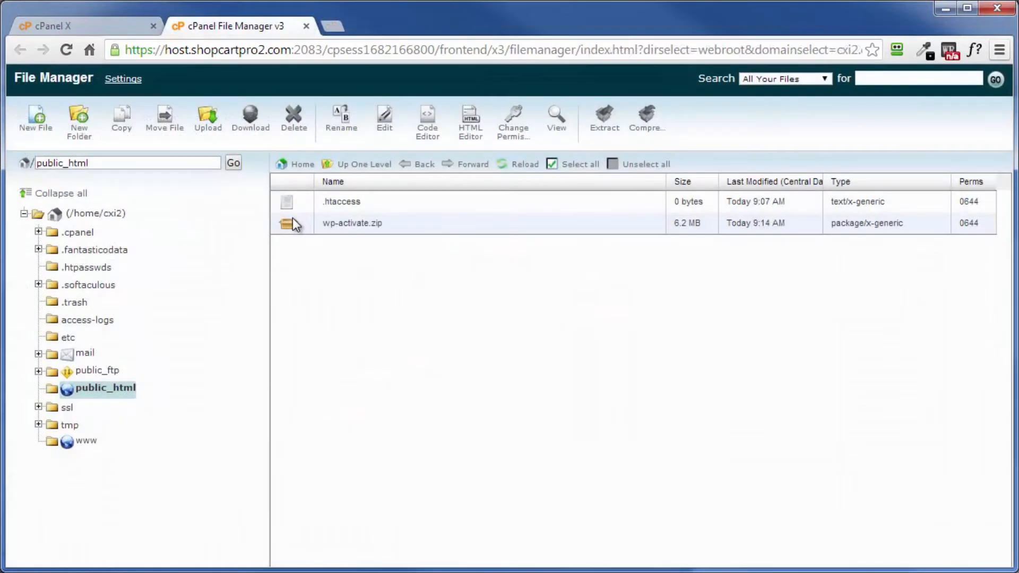
click(306, 225)
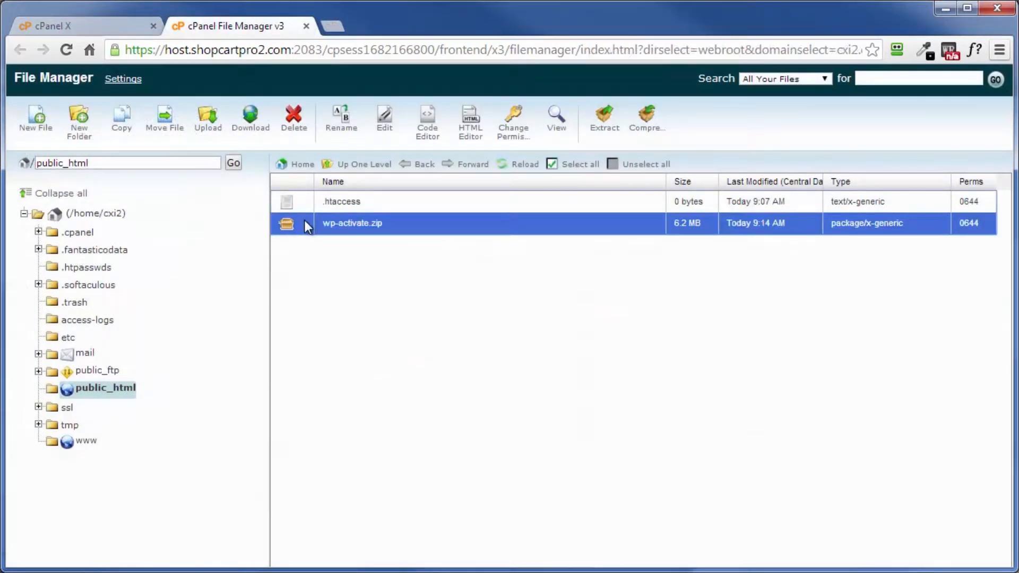
click(603, 128)
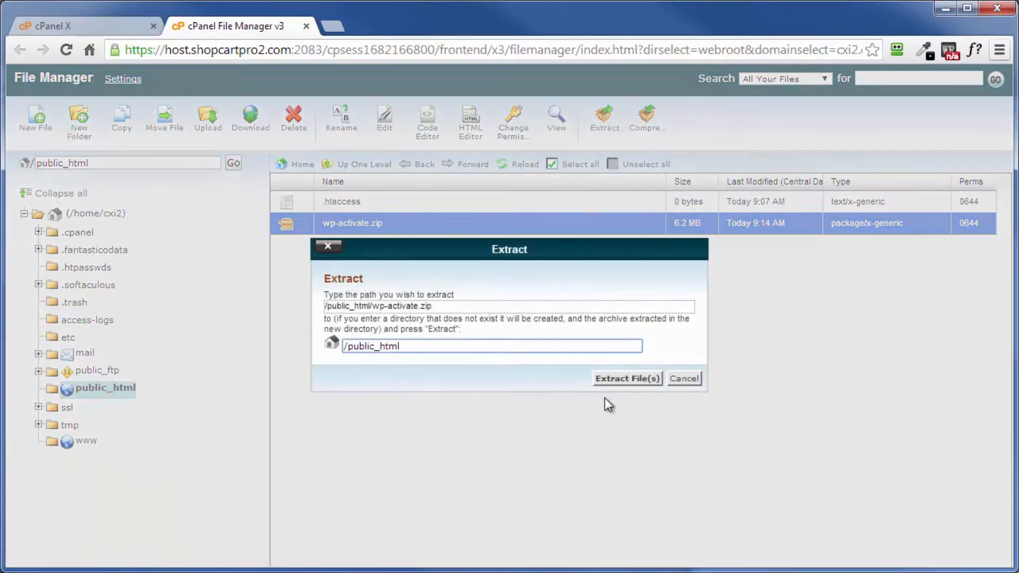
click(626, 379)
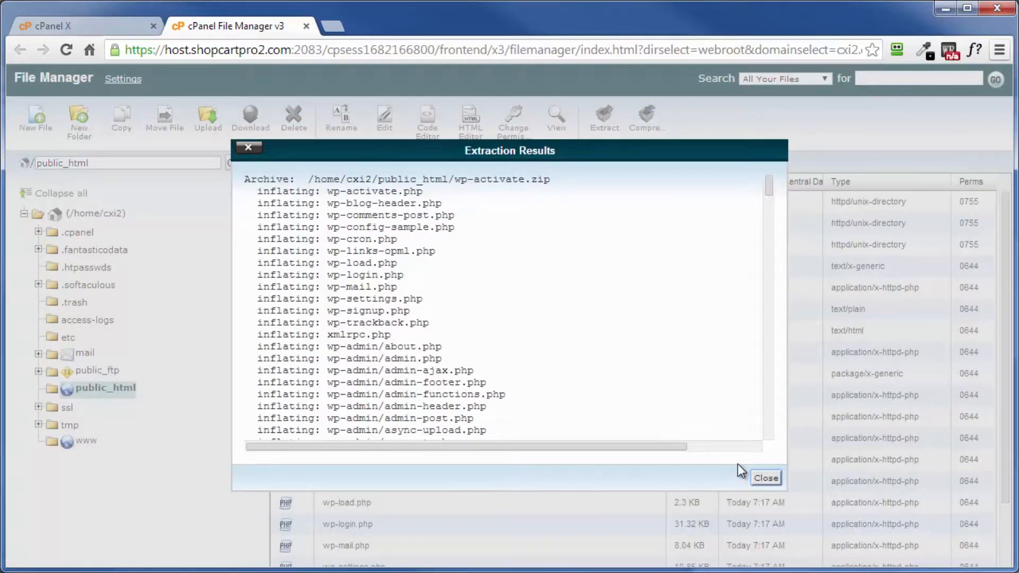
click(765, 478)
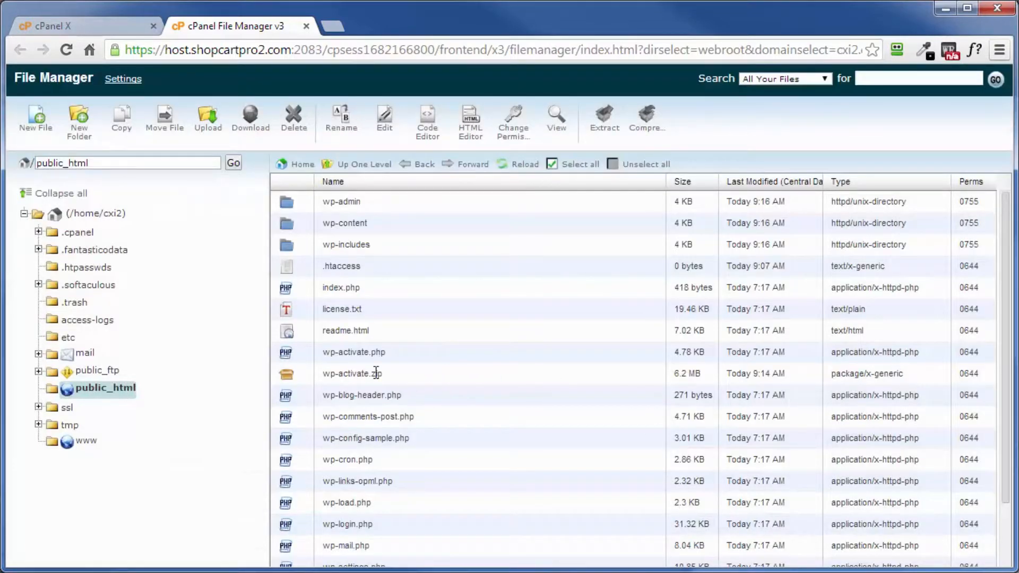
Delete the wp-activate.zip archive from public_html.
click(304, 371)
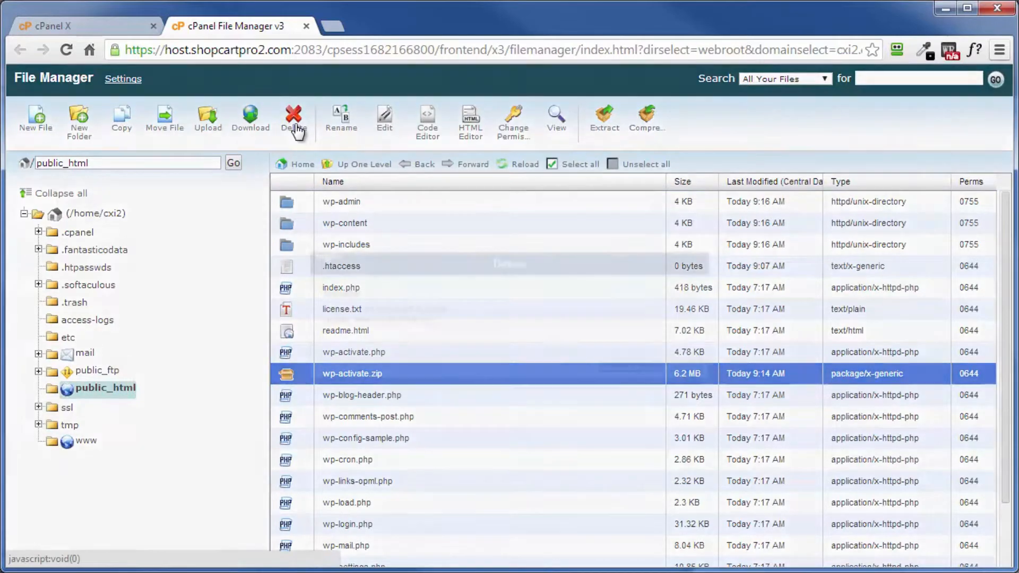
click(295, 127)
click(613, 364)
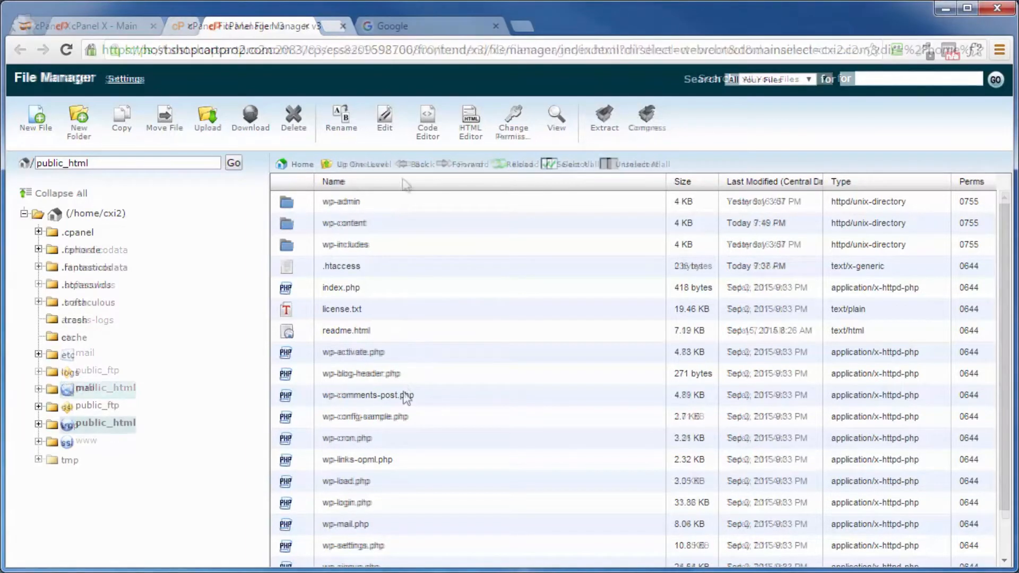
click(420, 32)
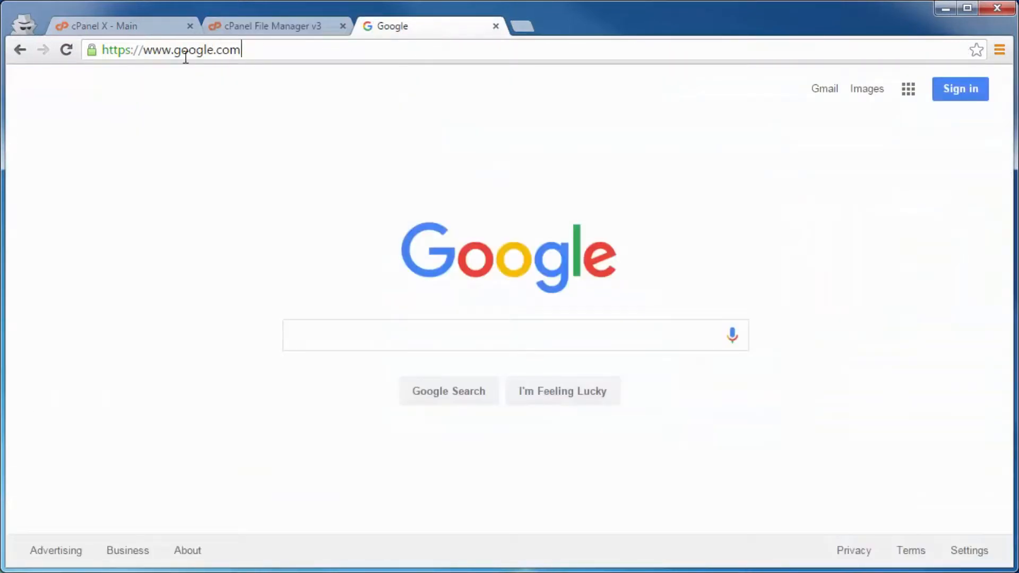
click(246, 50)
key(ctrl+v)
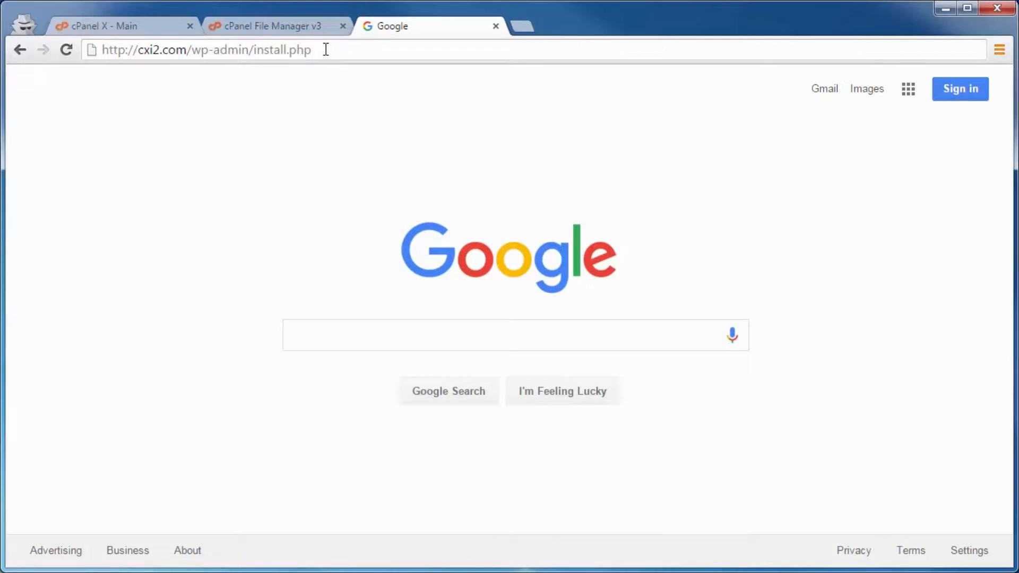
key(Return)
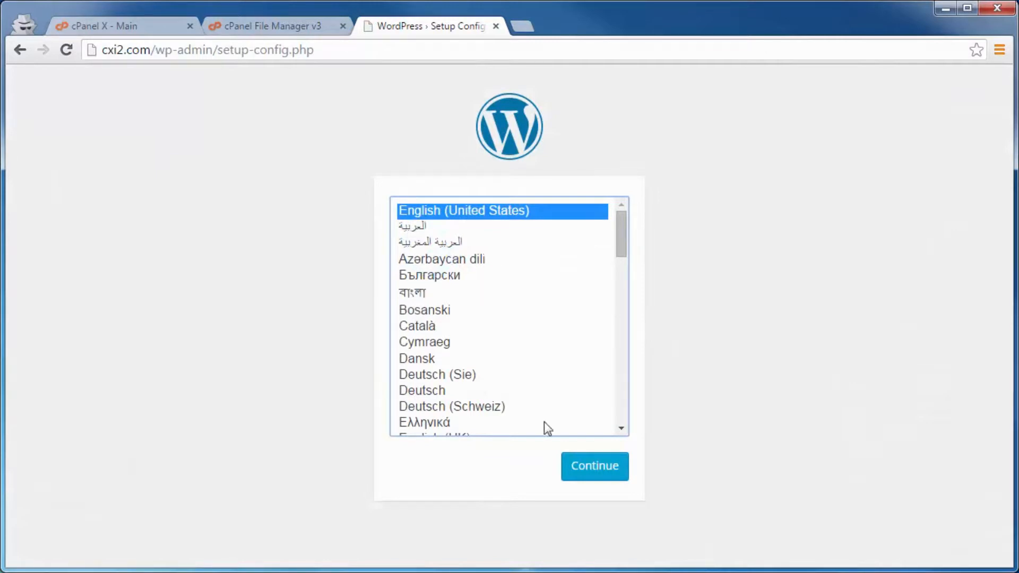
Continue setup in English (United States) and submit cxi2_dgths4 as database name and user name, the database password, host localhost and table prefix wp_.
click(597, 470)
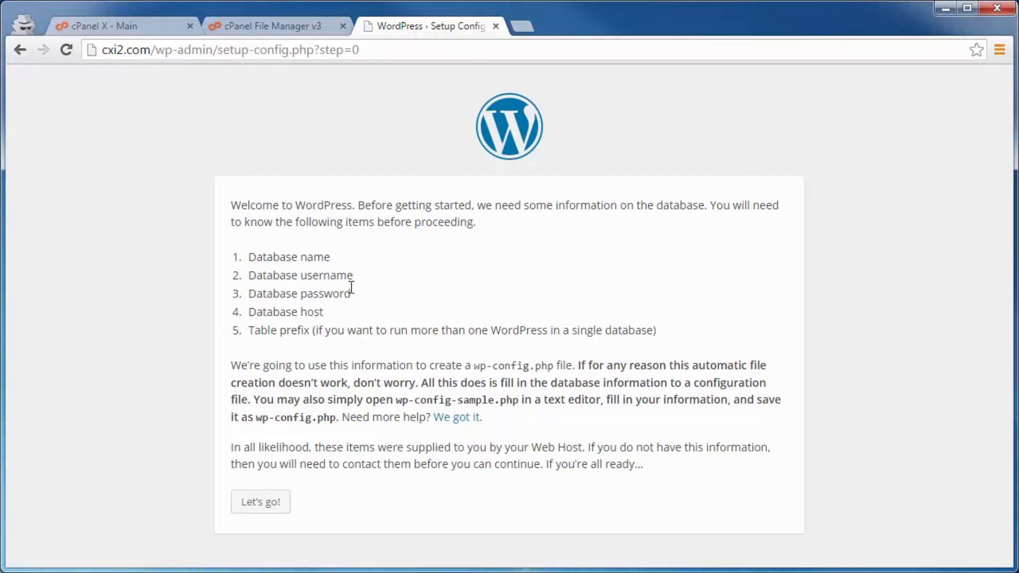
click(253, 505)
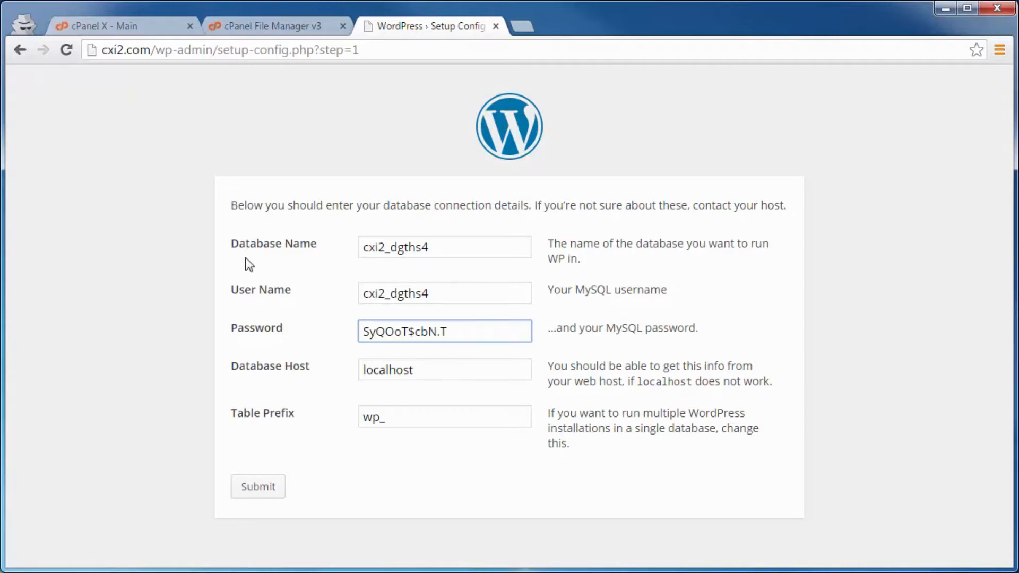
click(258, 492)
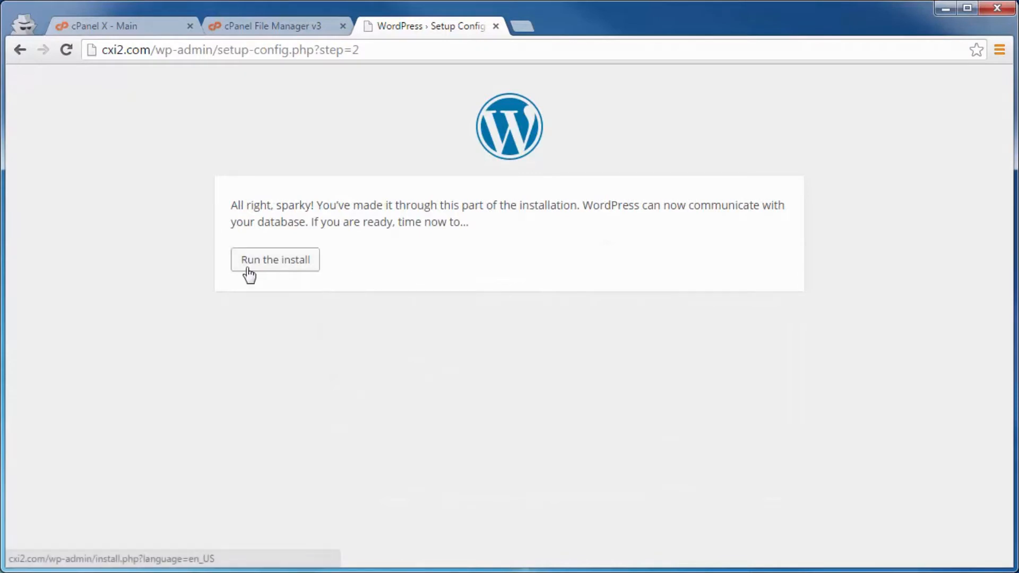
Run the install with site title Dog Trainers R Us, username dgths4, the admin password and contact e-mail, disallowing search engine indexing.
click(260, 263)
scroll(244, 263, down, 4)
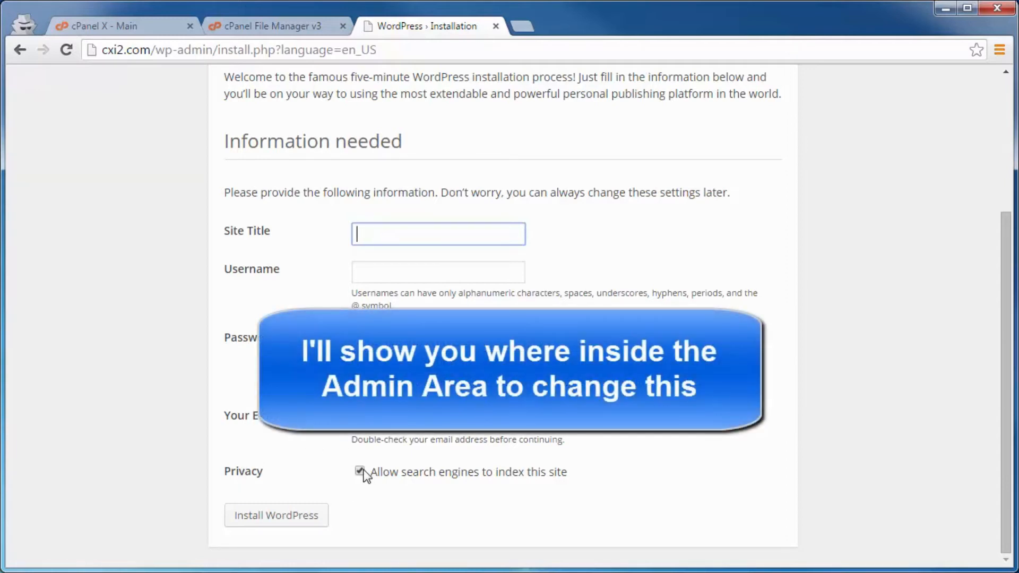
click(358, 472)
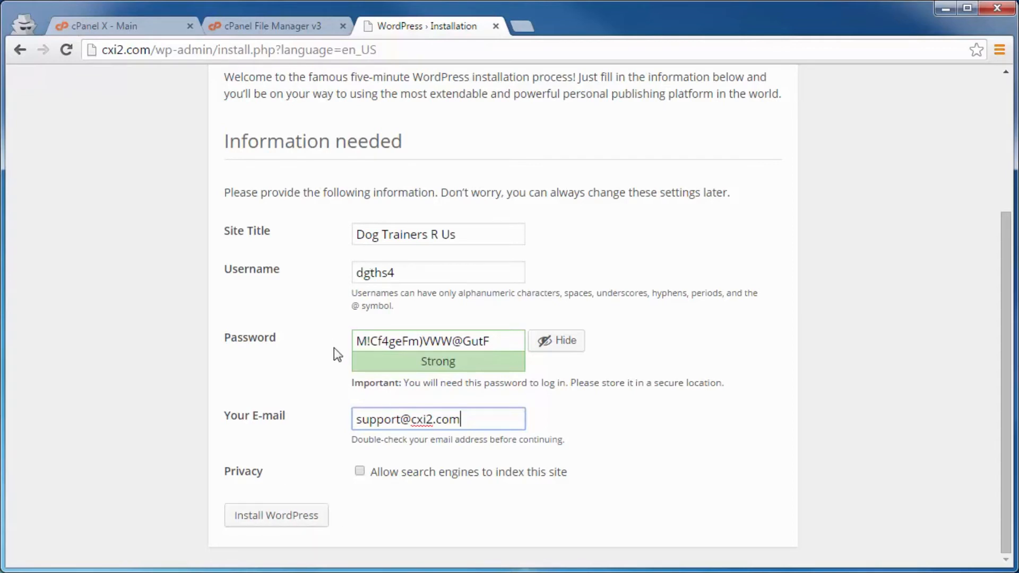
click(271, 518)
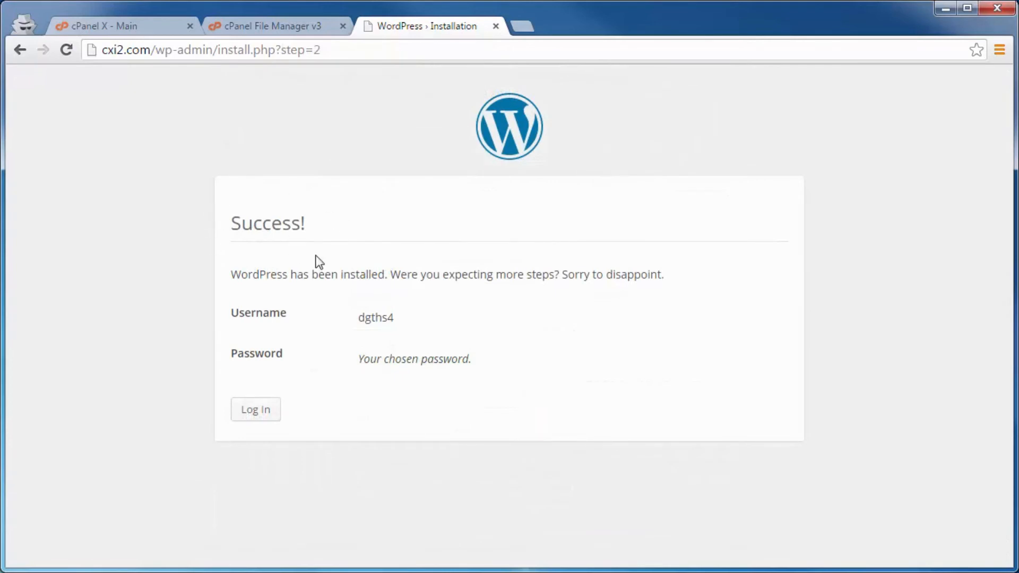
Log in to the new WordPress site with the admin username and password.
click(258, 411)
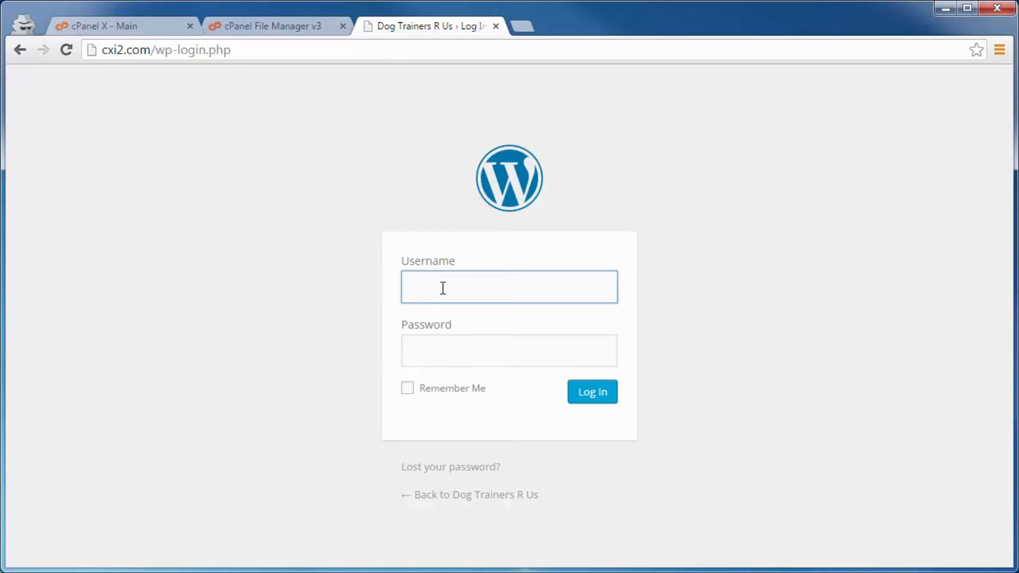
click(586, 400)
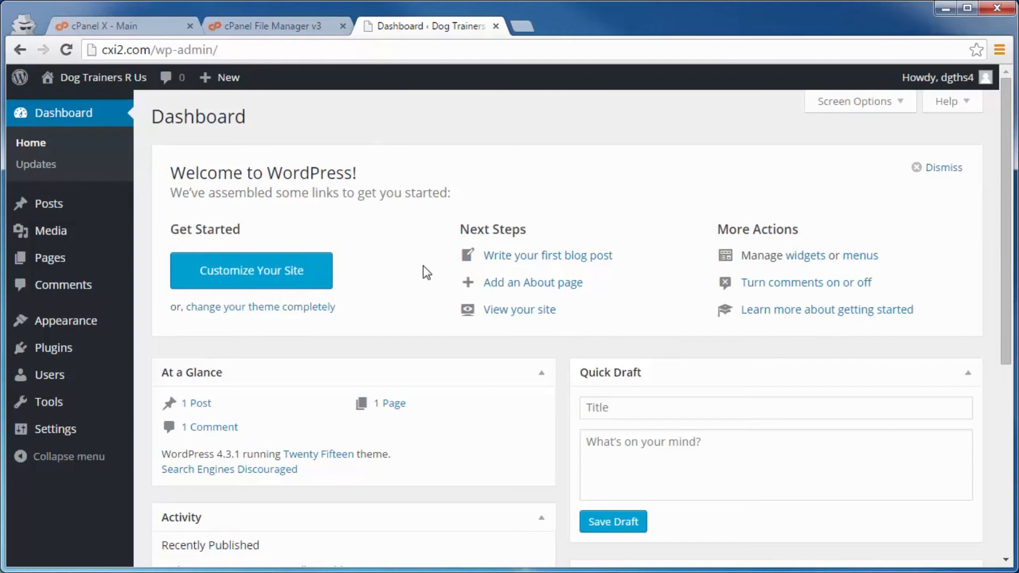
Open the WordPress Reading Settings and examine the Search Engine Visibility option.
mouse_move(33, 431)
click(152, 460)
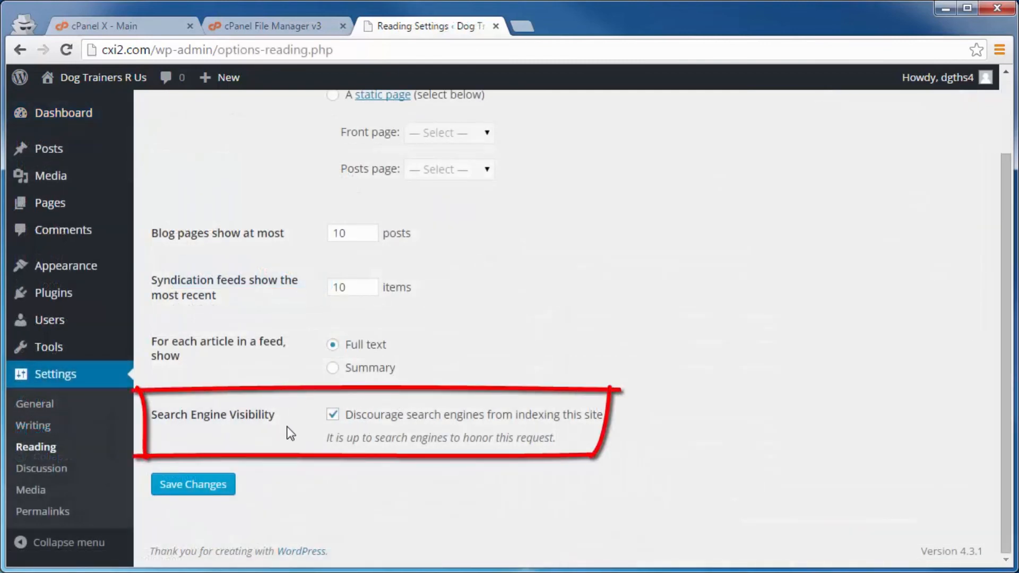